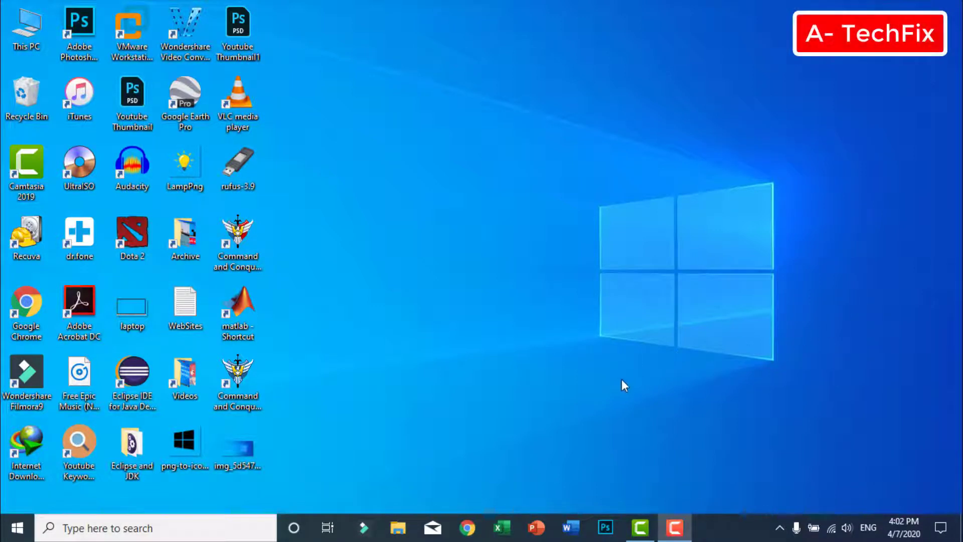
Open Chrome and go to the filehippo.com website
click(468, 524)
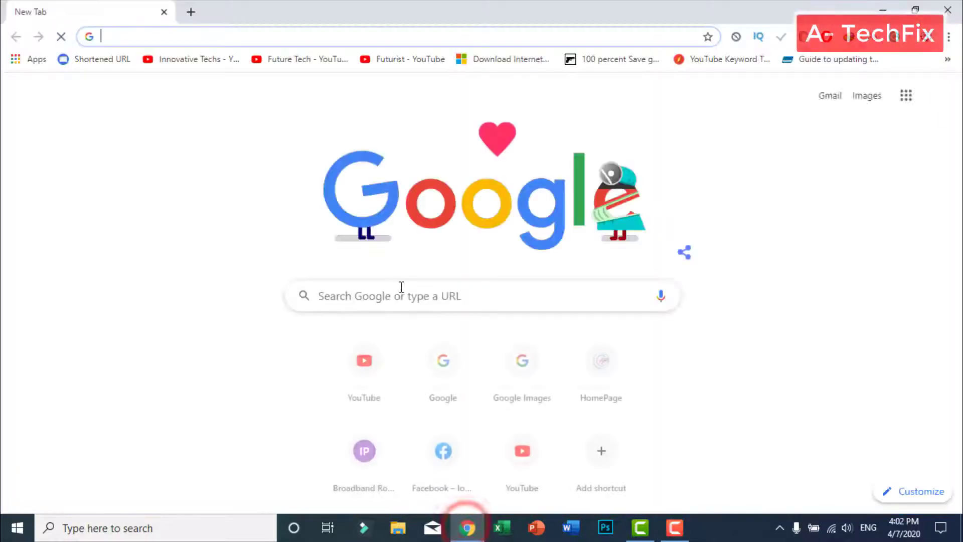
text(filehip)
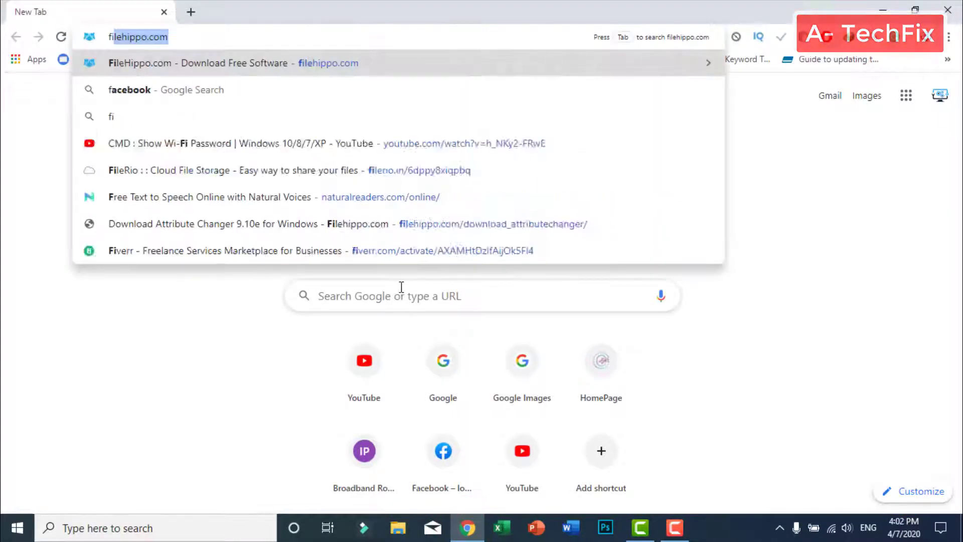
text(po.com)
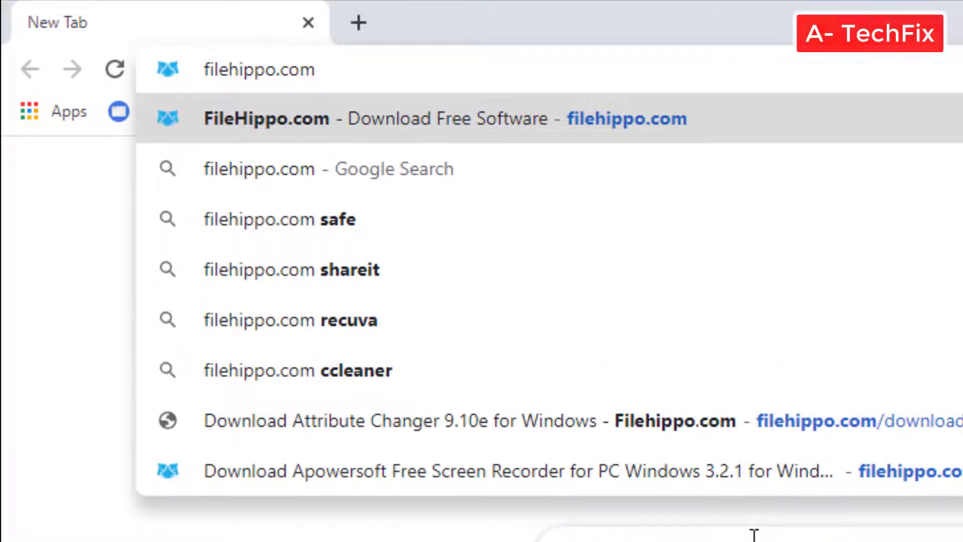
key(Return)
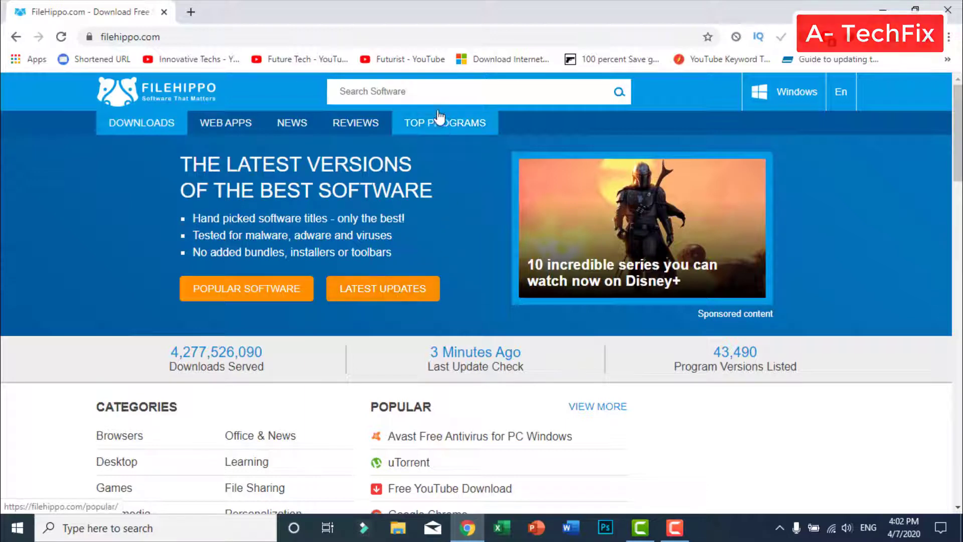
Search FileHippo's software catalogue for 'apowersoft'
click(437, 88)
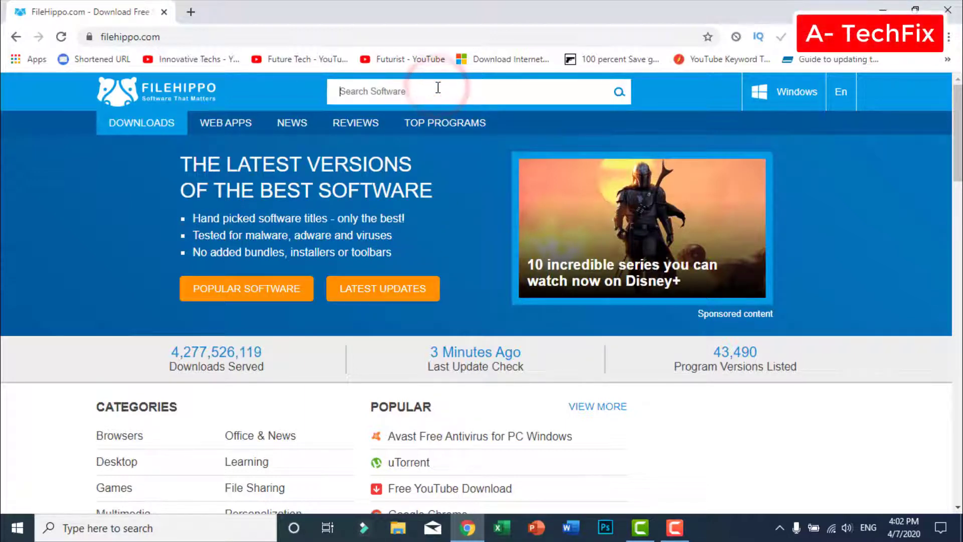
text(apo)
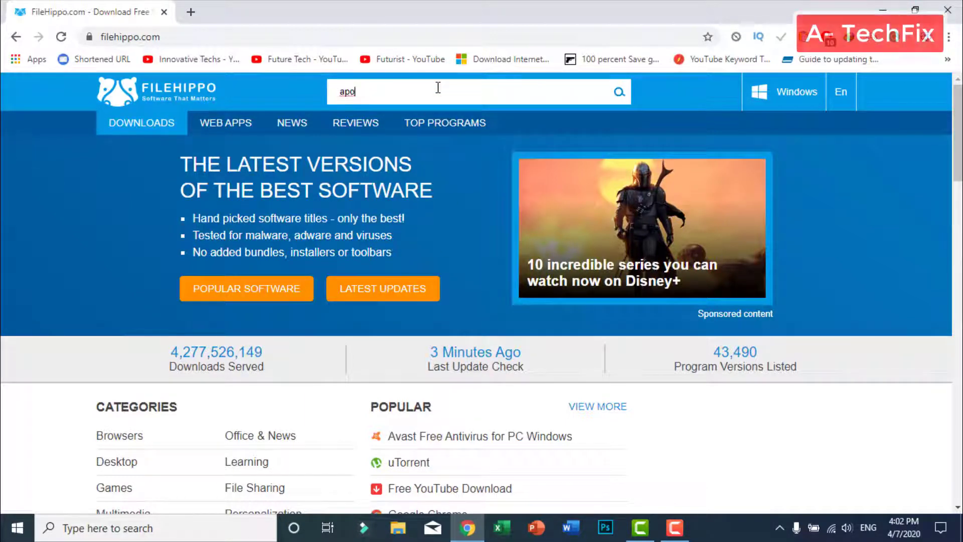
text(wersoft)
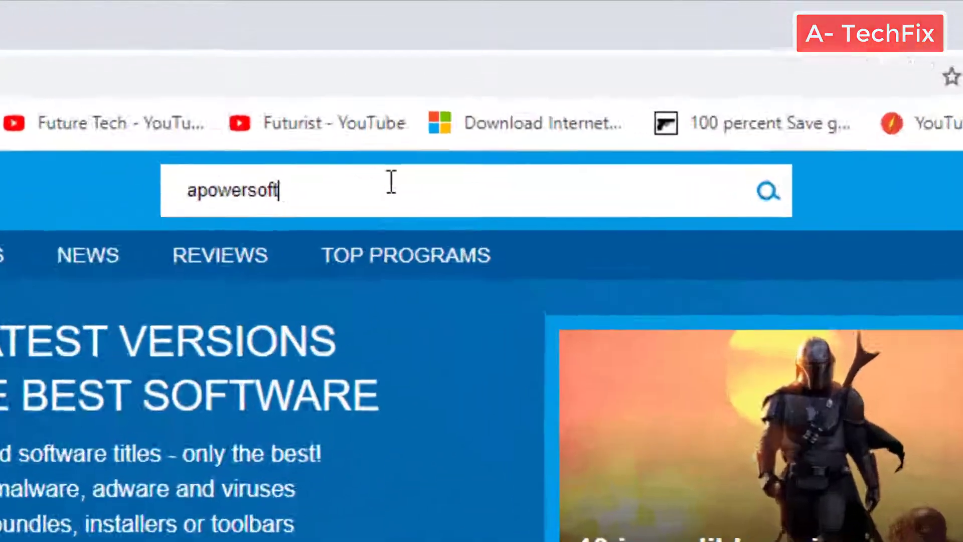
key(Return)
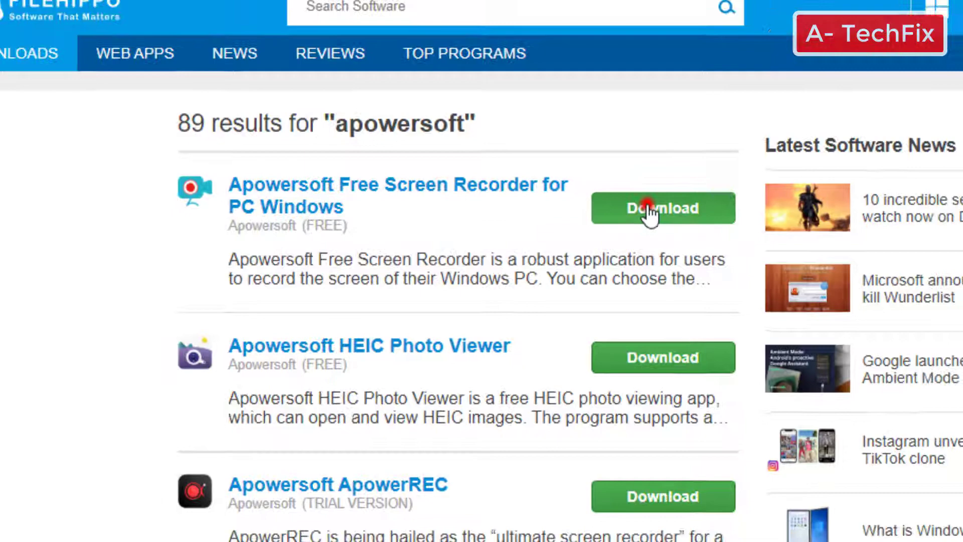
Open the download page for Apowersoft Free Screen Recorder for PC Windows 3.2.1
click(668, 206)
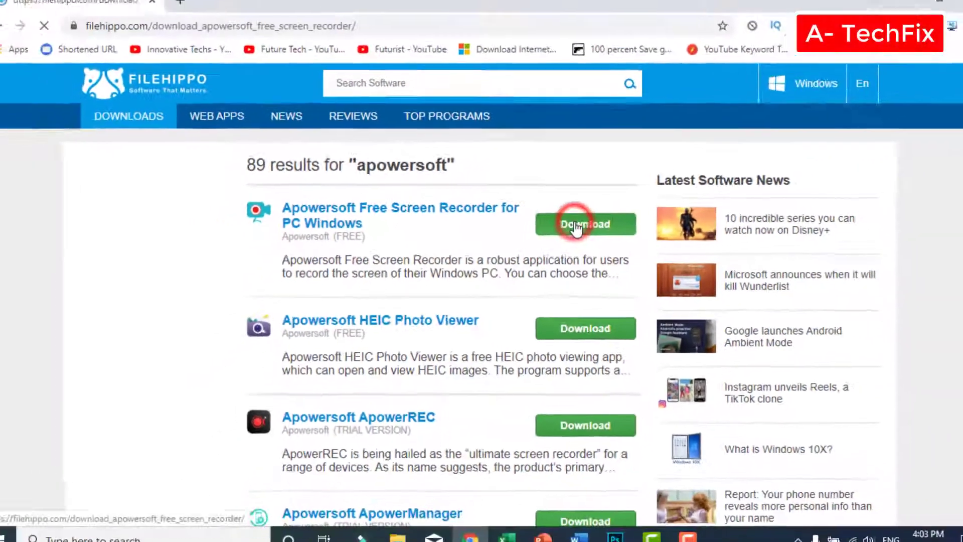
scroll(338, 258, down, 1)
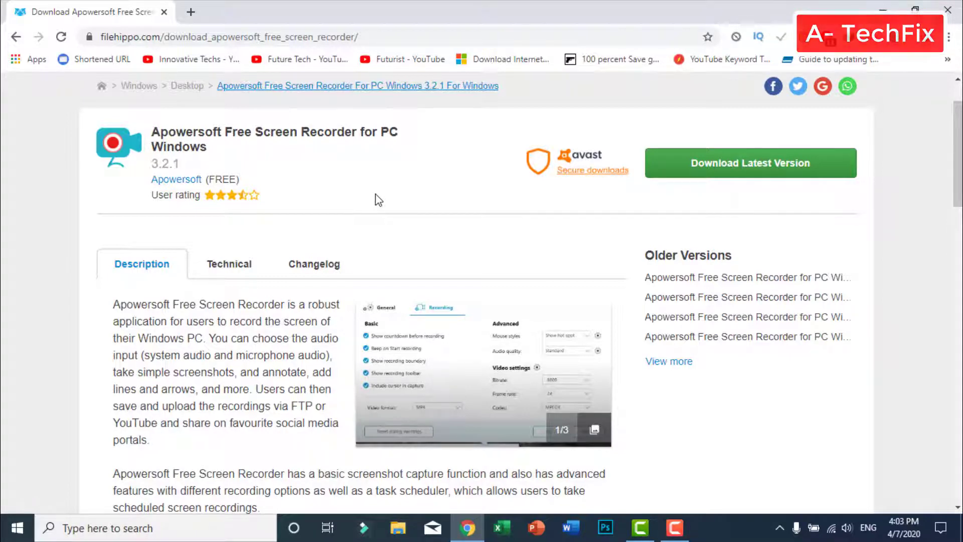
scroll(221, 196, down, 2)
Show the Technical details and highlight its Free license entry
click(222, 192)
scroll(223, 195, down, 3)
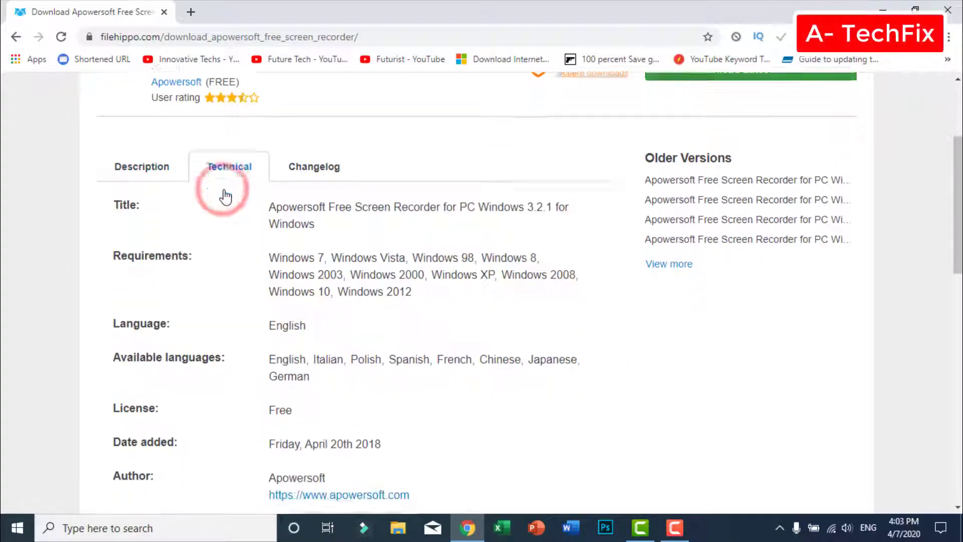
drag(121, 293, 158, 293)
drag(296, 293, 264, 292)
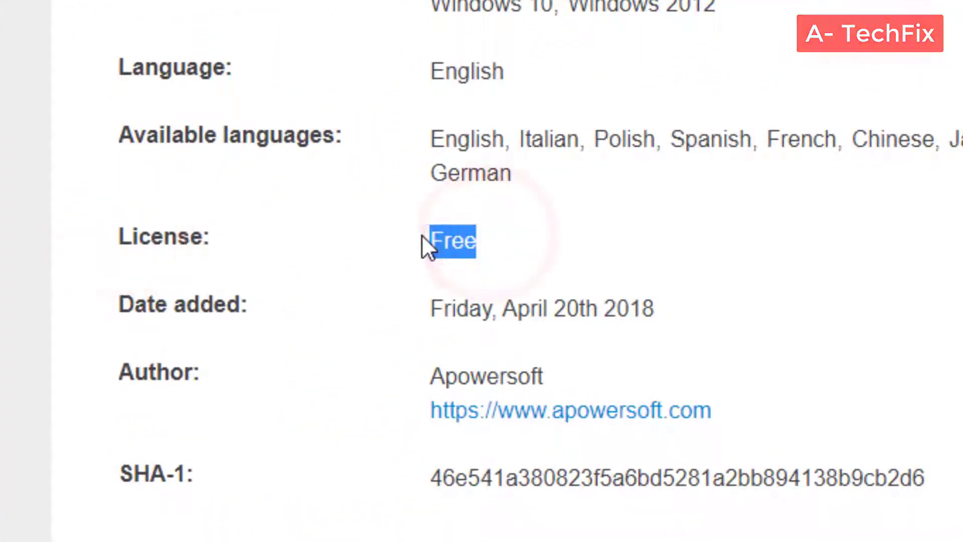
click(507, 234)
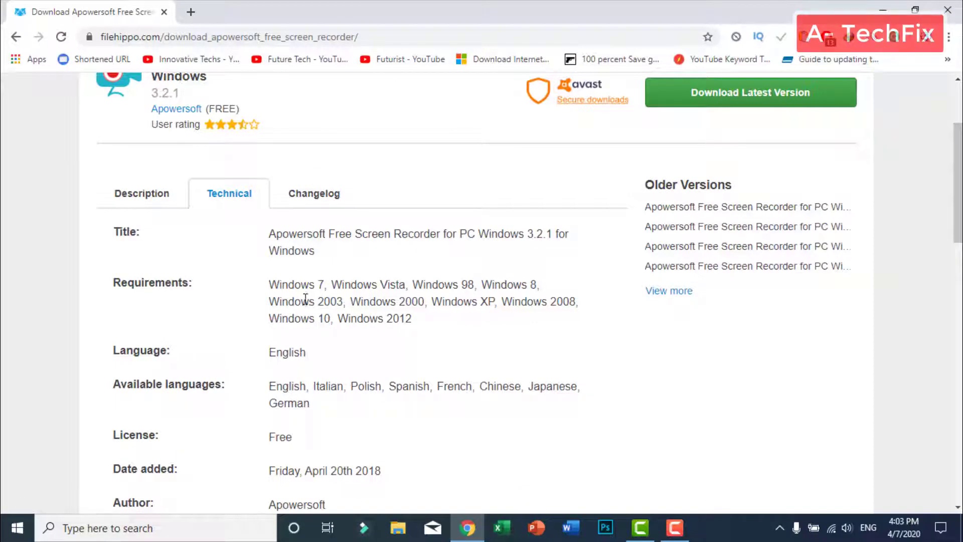
scroll(306, 299, up, 3)
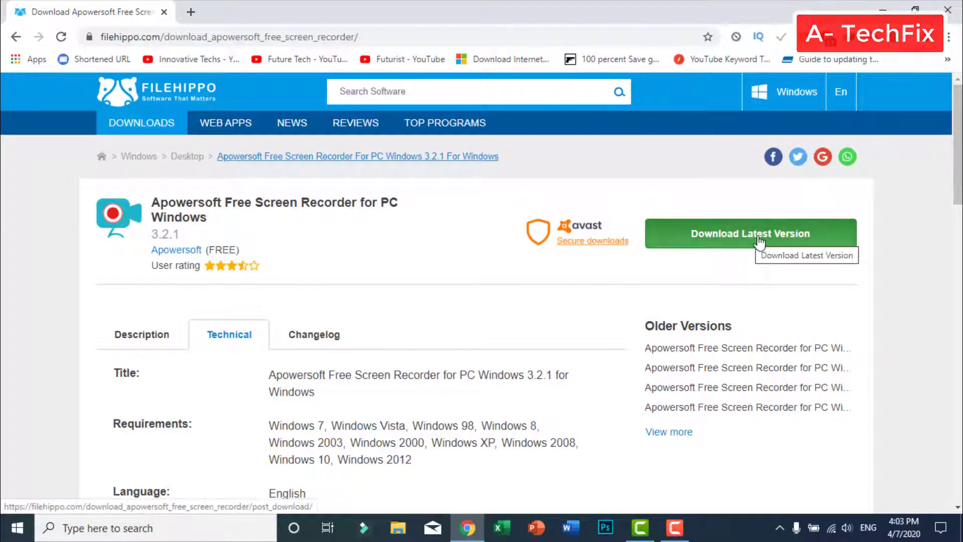
Download free-screen-recorder.exe (17.36 MB) with IDM to D:\Programs and run the installer
click(789, 240)
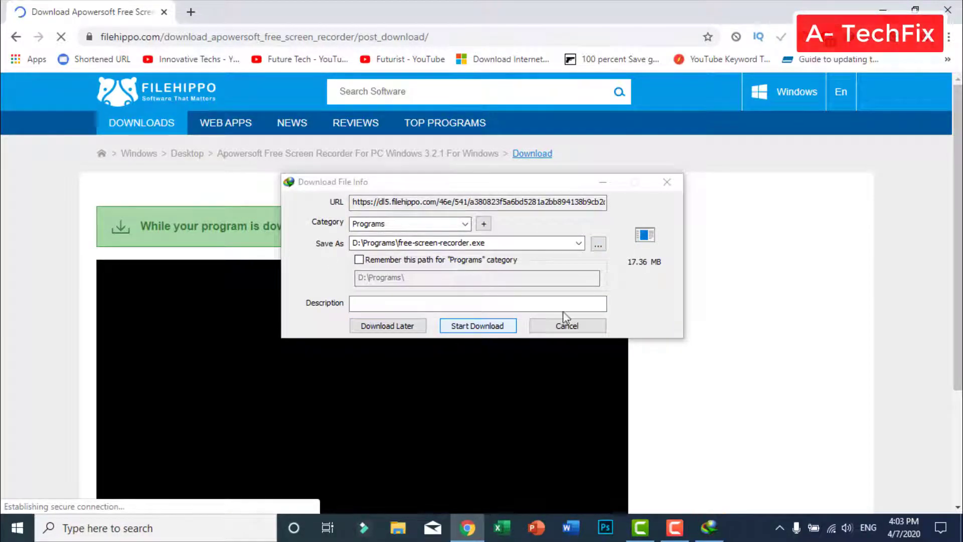
click(492, 325)
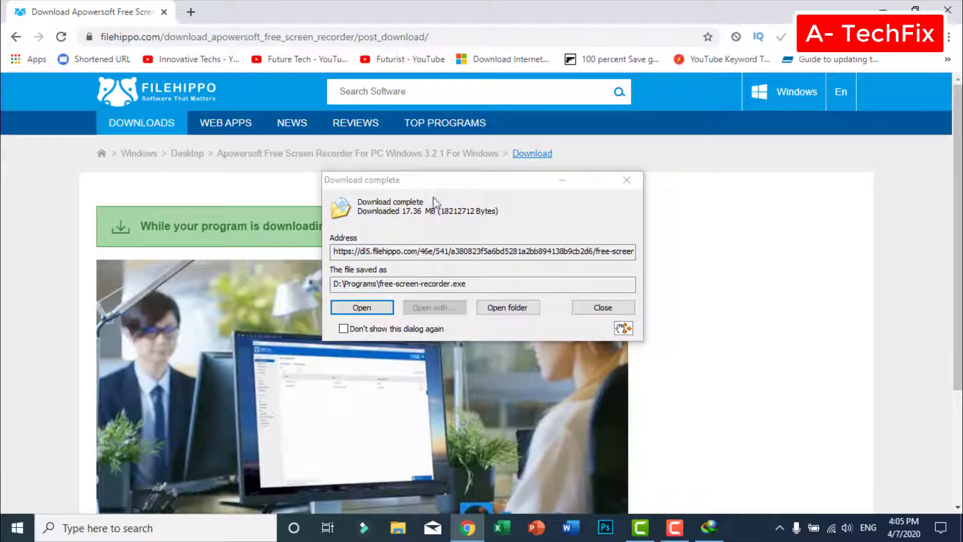
click(363, 309)
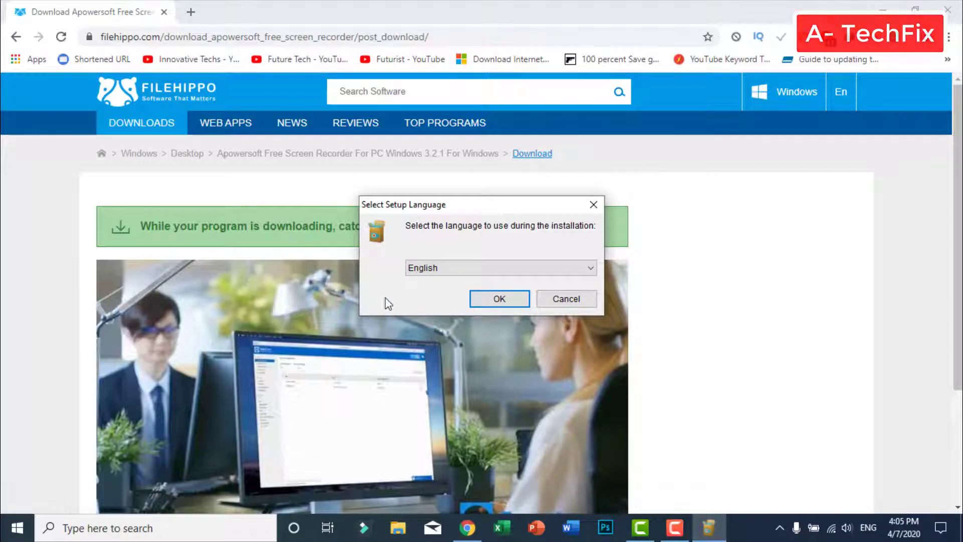
Pick English as setup language, accept the licence, and keep the default install folder
click(512, 300)
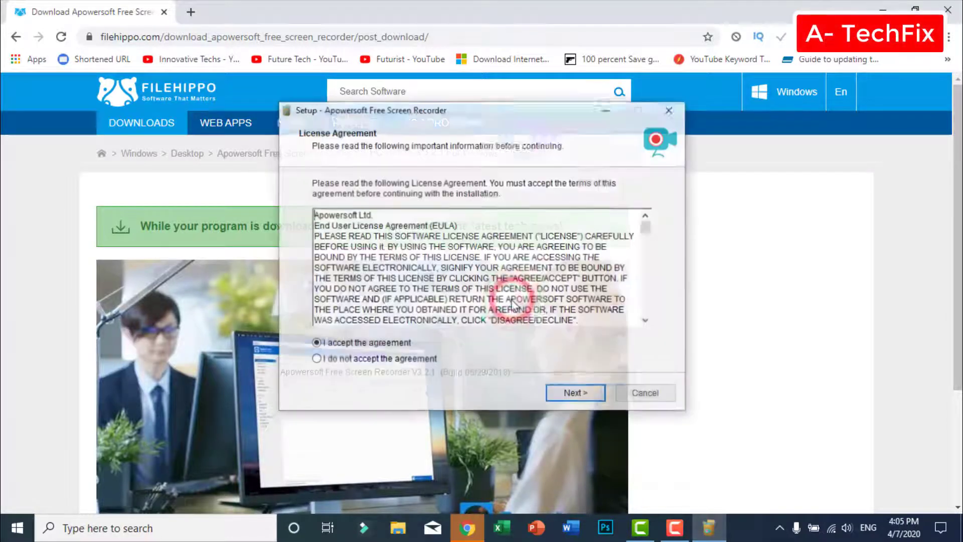
click(316, 344)
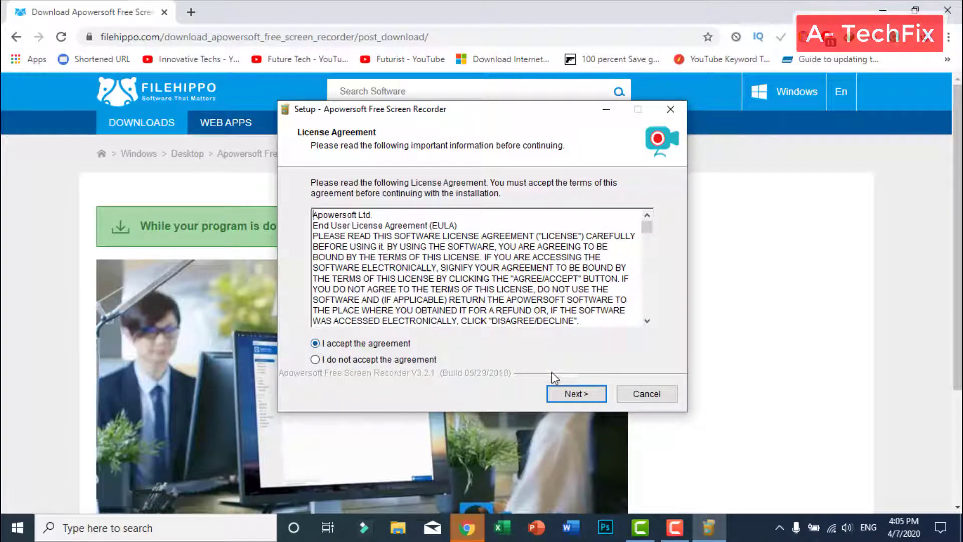
click(588, 393)
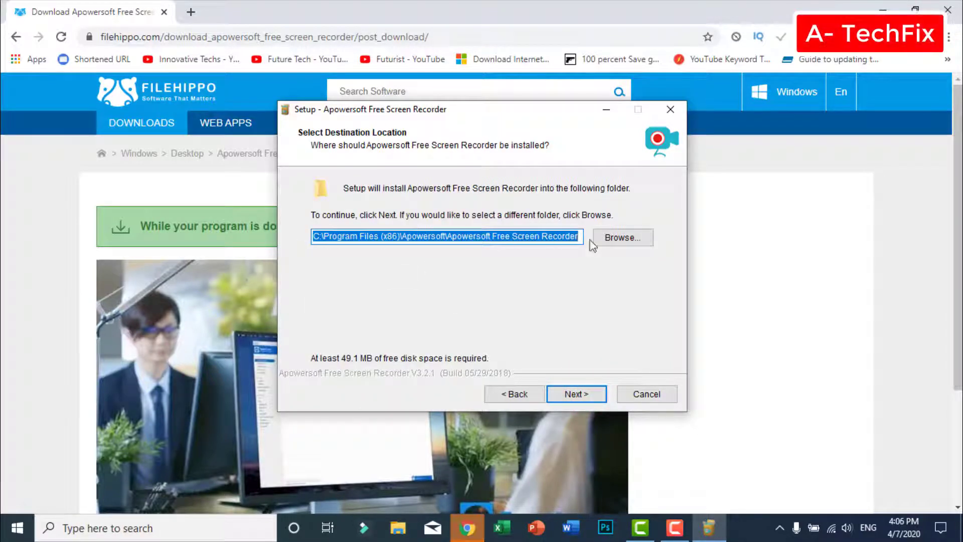
click(585, 395)
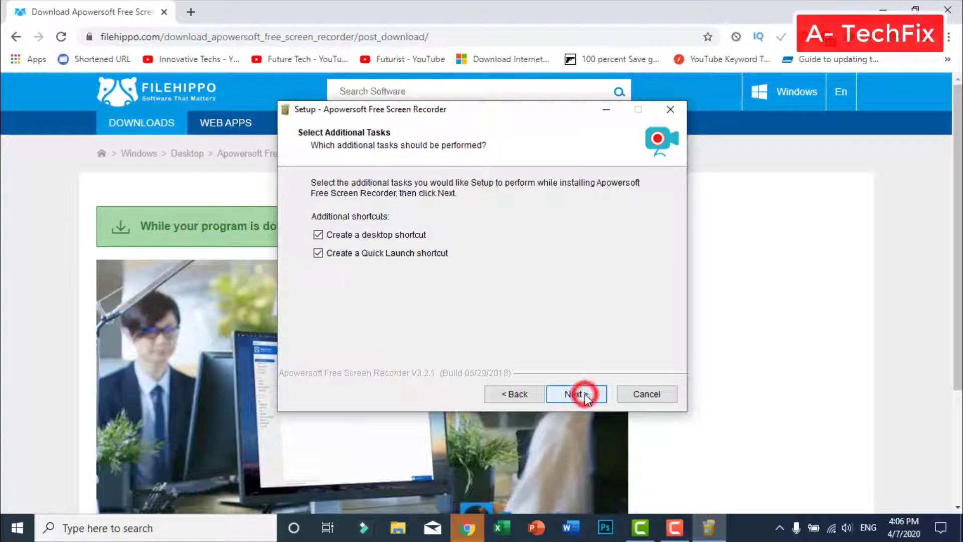
Skip the Quick Launch shortcut, install, and finish with launch-after-setup enabled
click(354, 253)
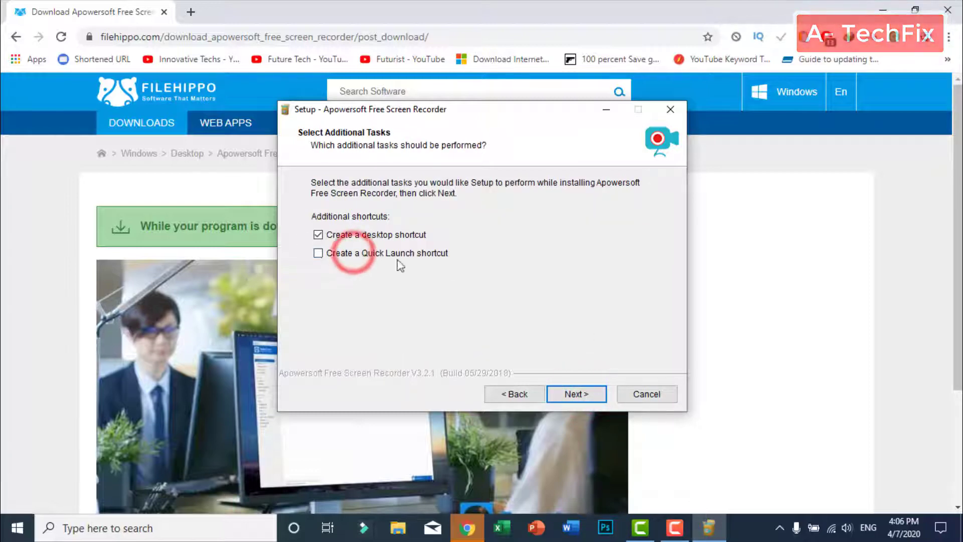
click(585, 393)
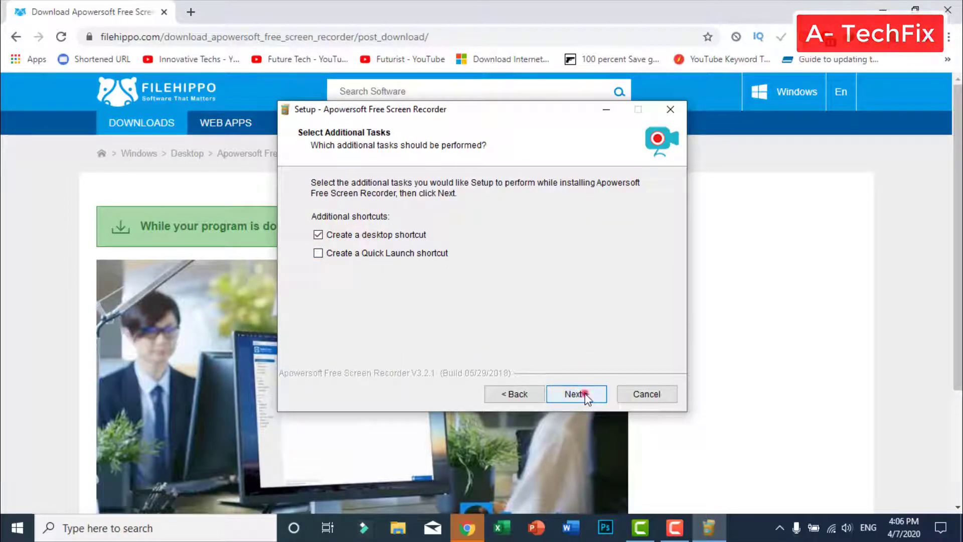
click(585, 393)
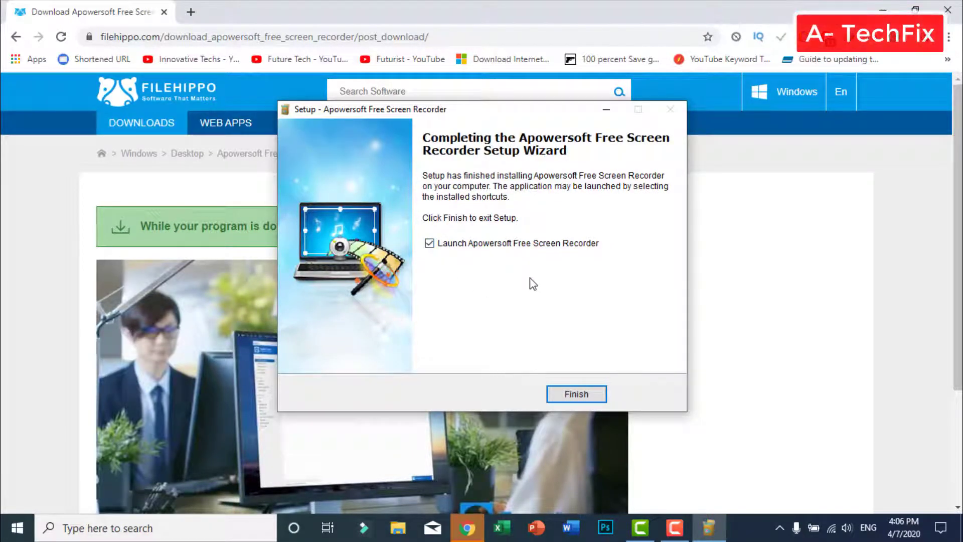
click(584, 393)
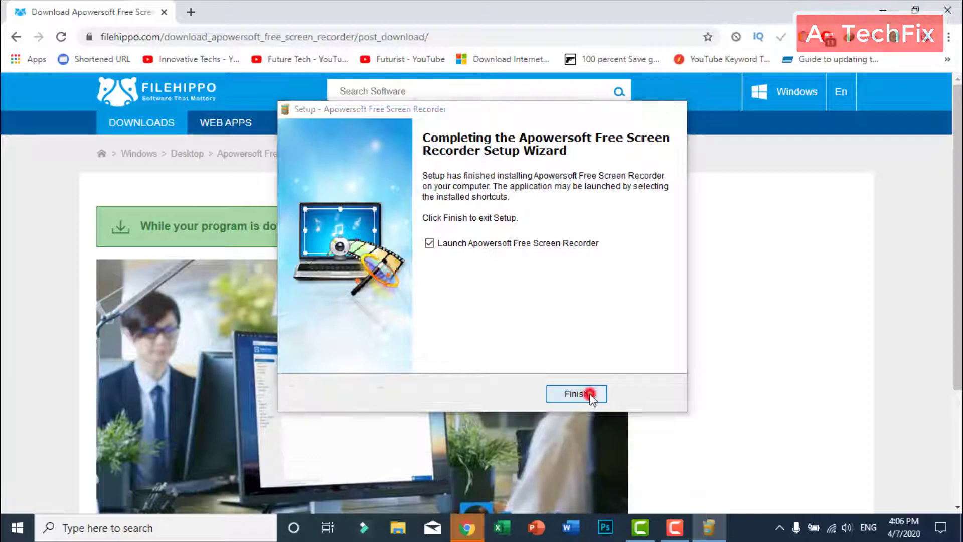
Minimise Chrome and choose Log in & Sign up on the not-signed-in notice
key(super+d)
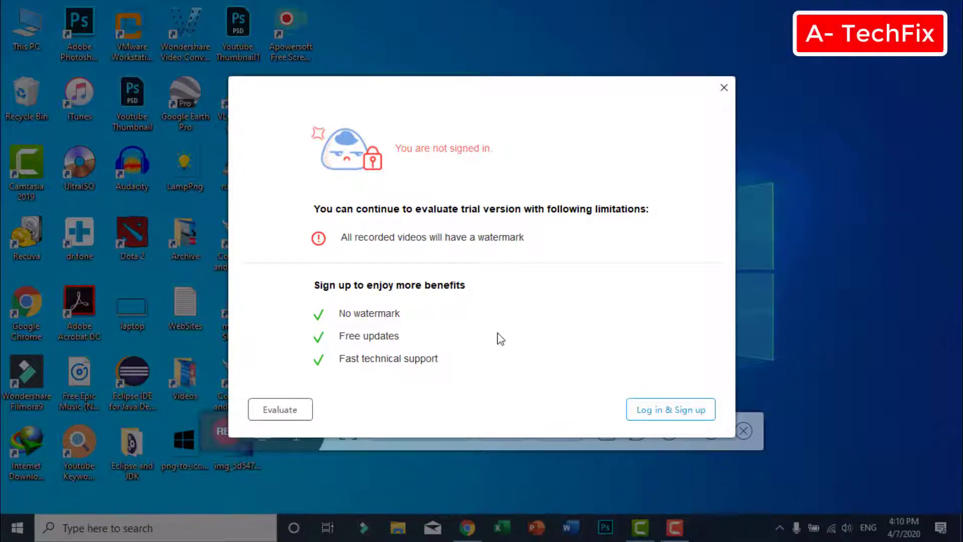
click(668, 405)
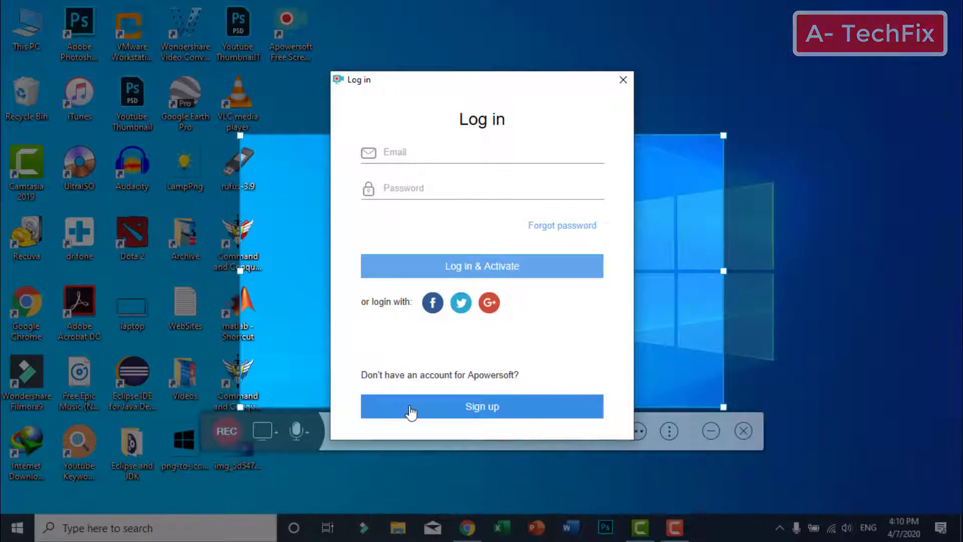
Register a new Apowersoft account with an e-mail address and password
click(514, 411)
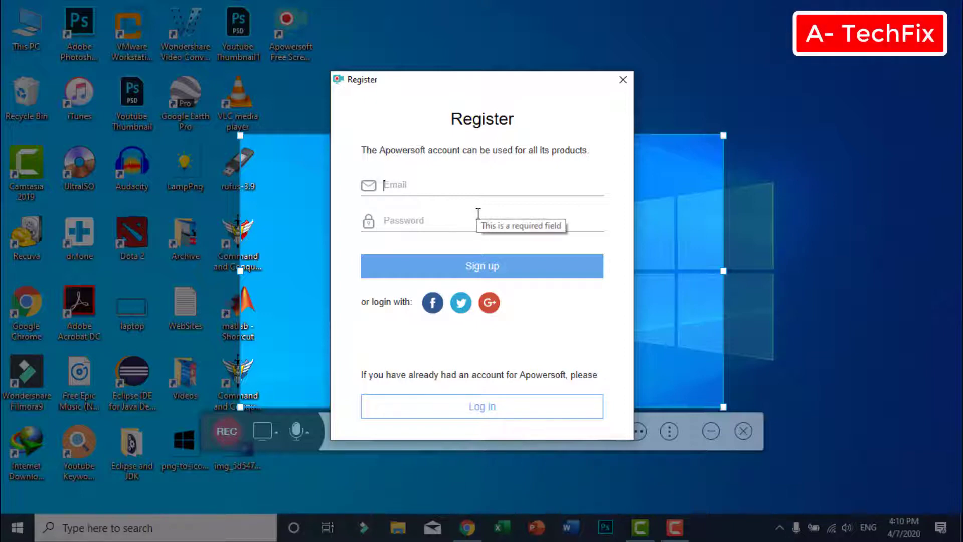
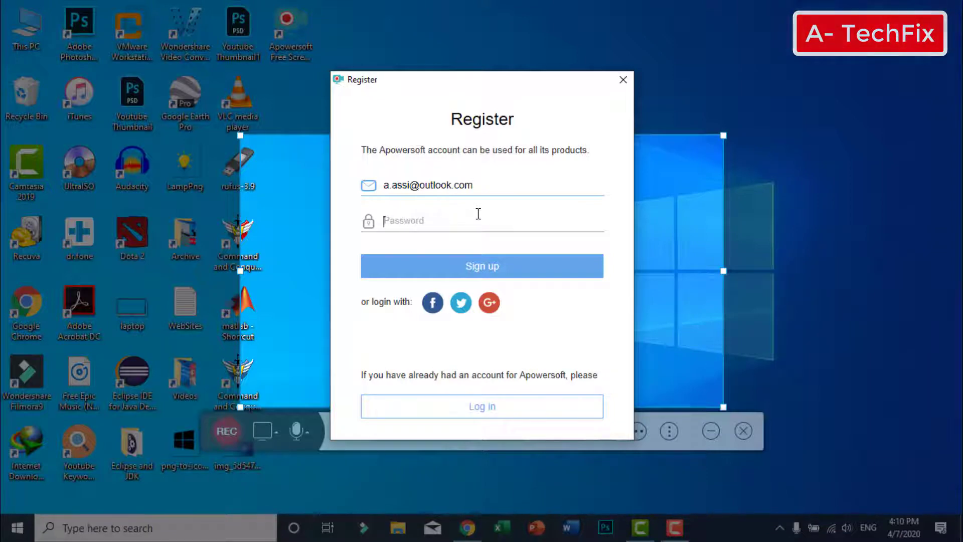
text(a)
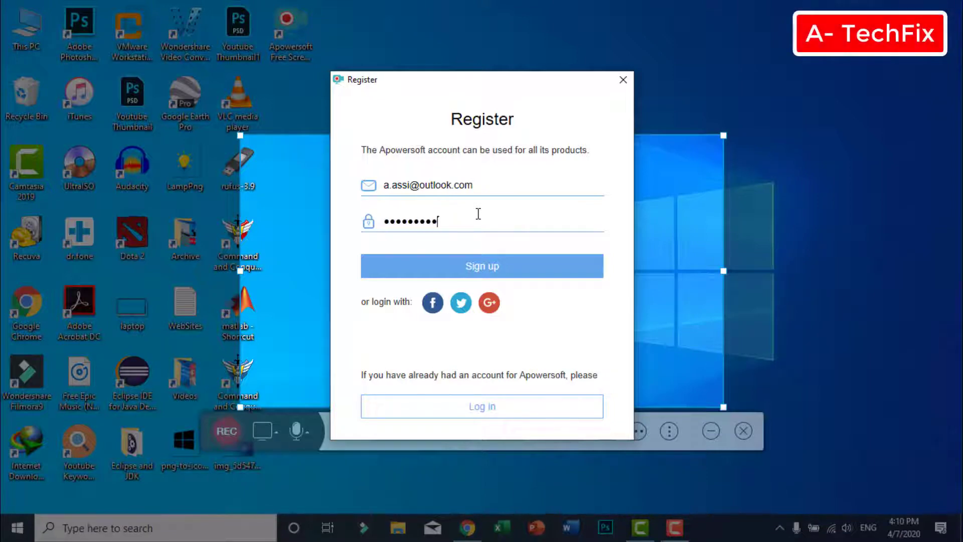
click(504, 267)
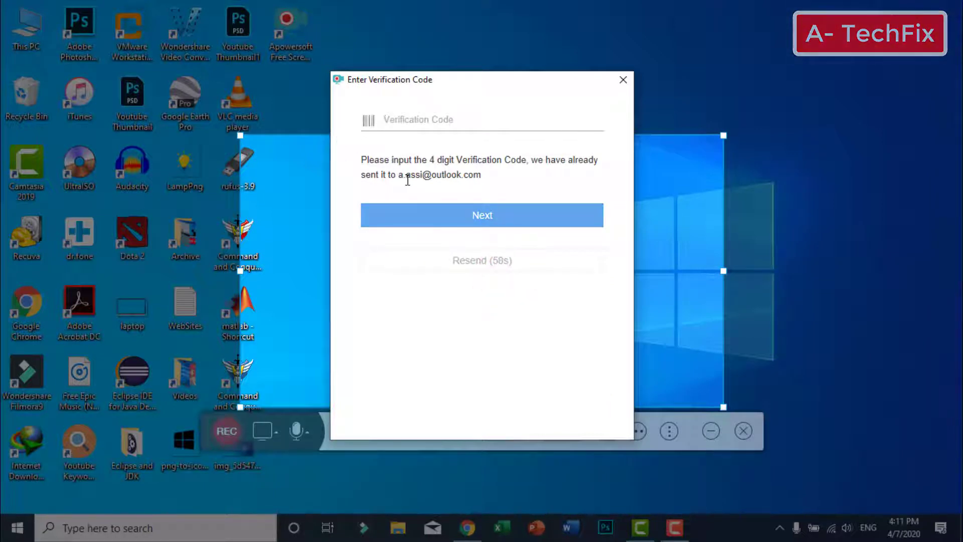
Read the verification code from the Apowersoft e-mail in Mail, then return to the code field
click(491, 260)
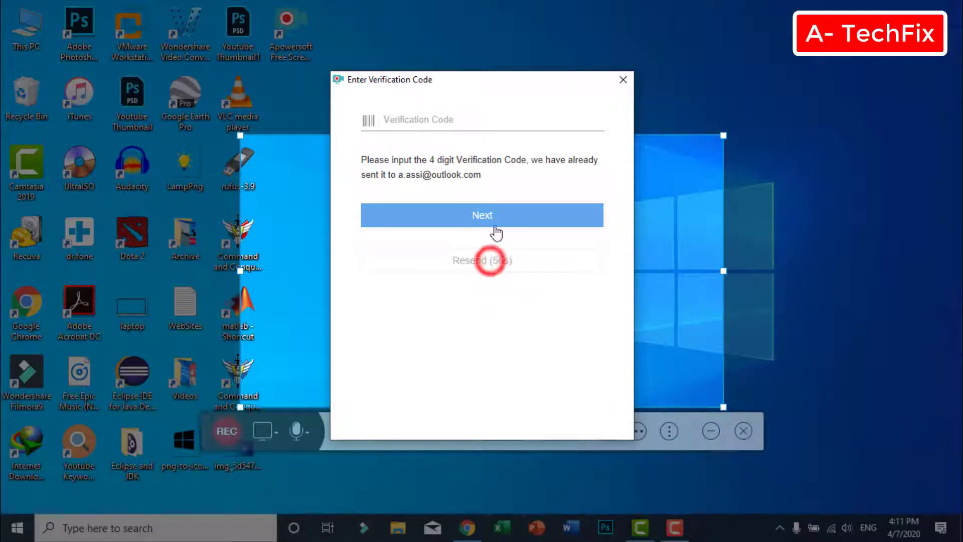
click(492, 213)
click(435, 119)
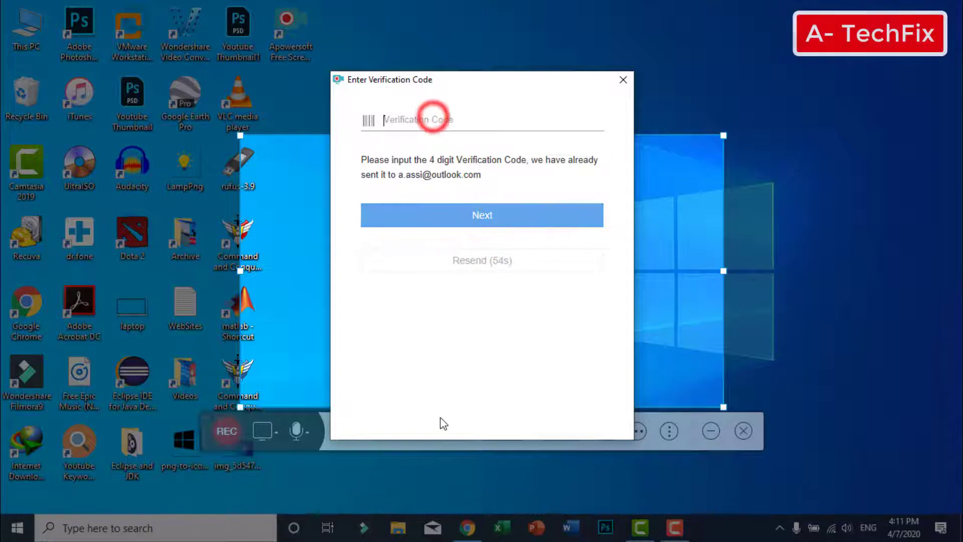
click(433, 528)
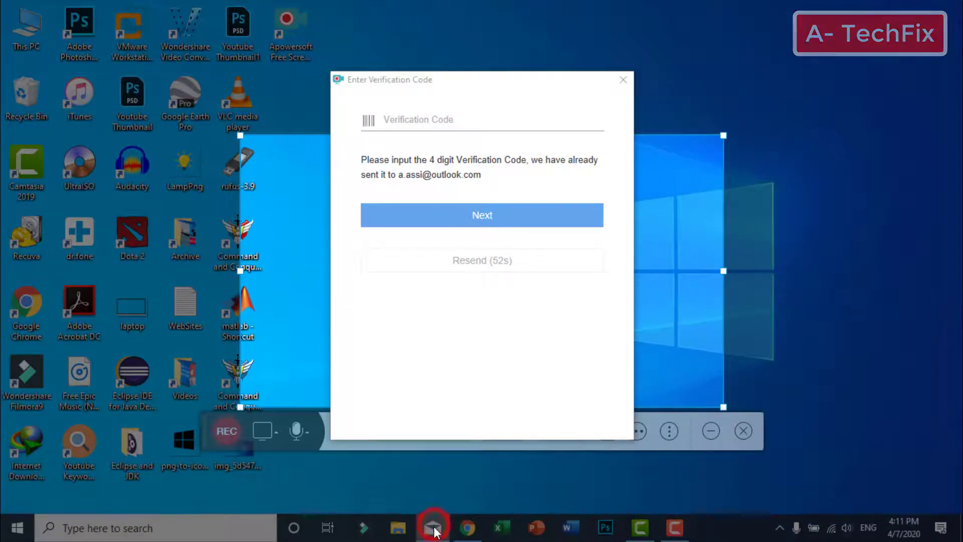
click(273, 151)
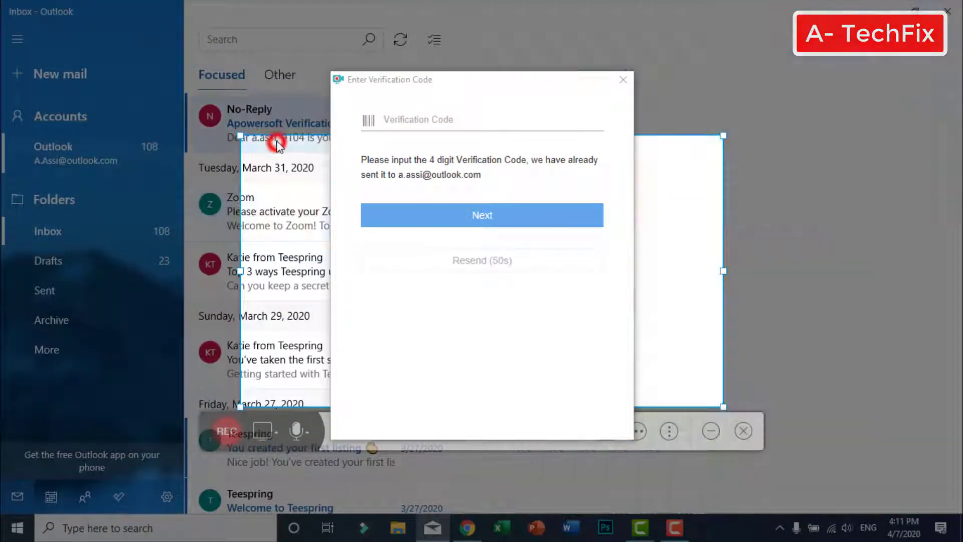
click(497, 95)
click(768, 221)
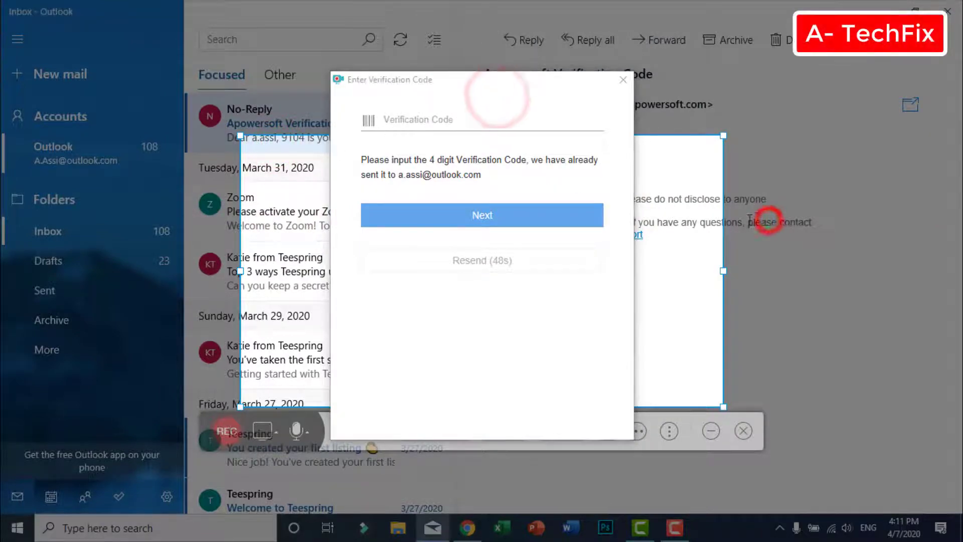
drag(525, 80, 241, 154)
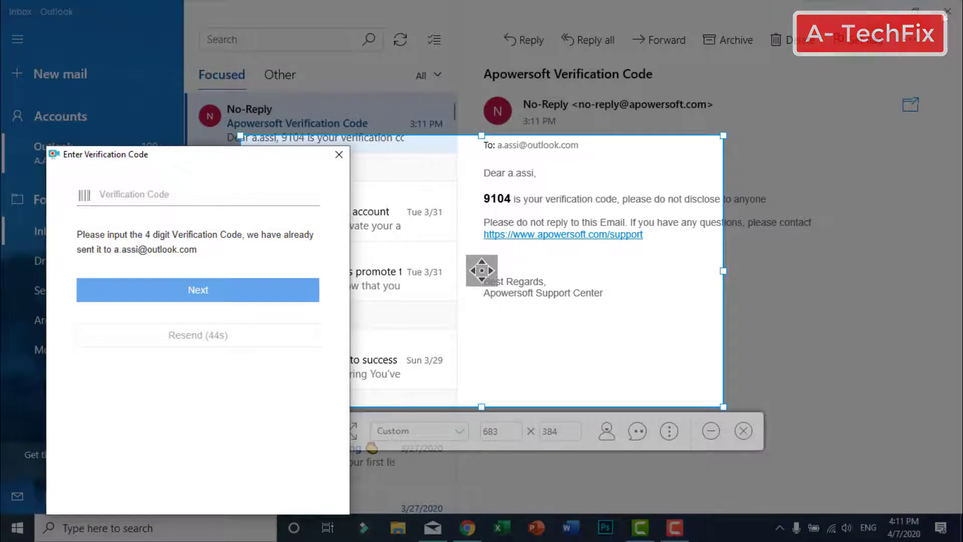
click(887, 11)
drag(277, 166, 478, 157)
click(472, 133)
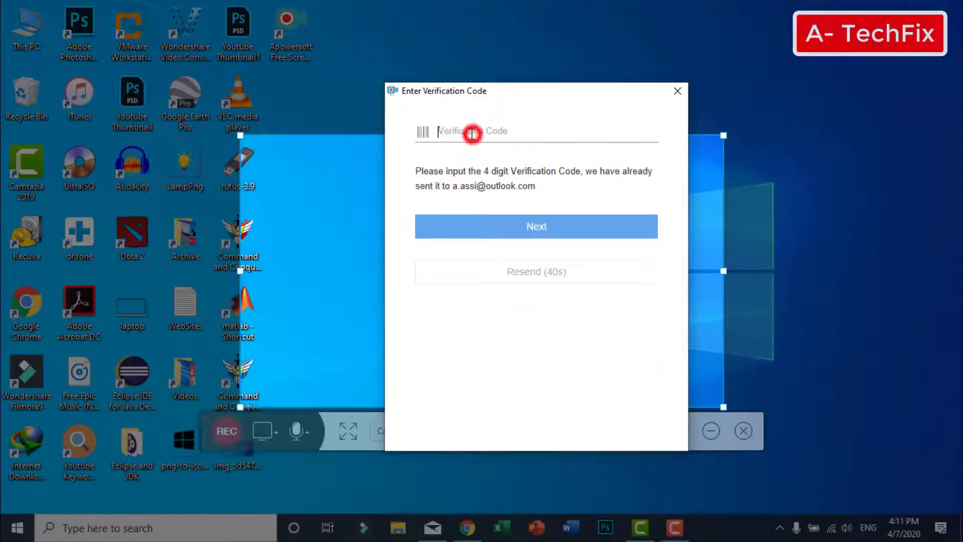
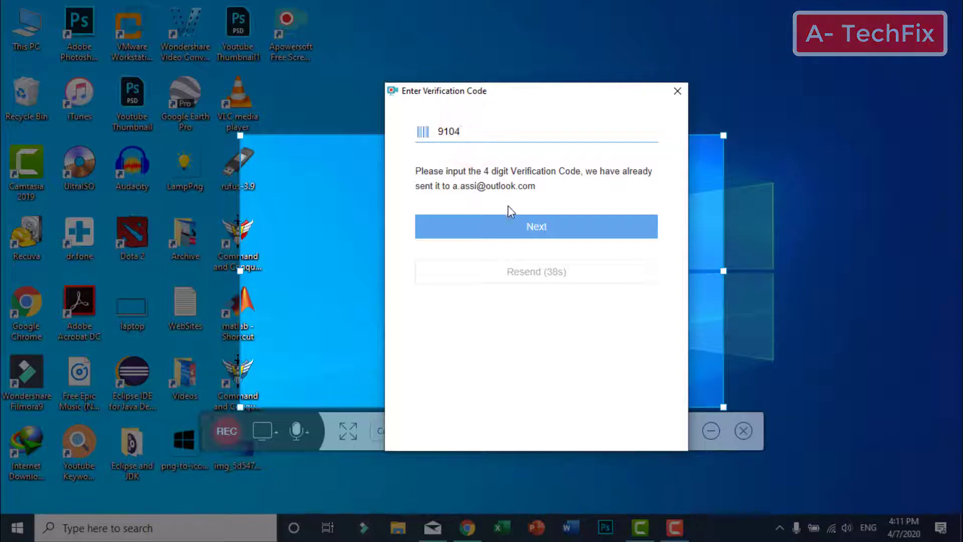
Submit the e-mailed verification code and confirm the Lifetime Personal VIP activation
click(512, 227)
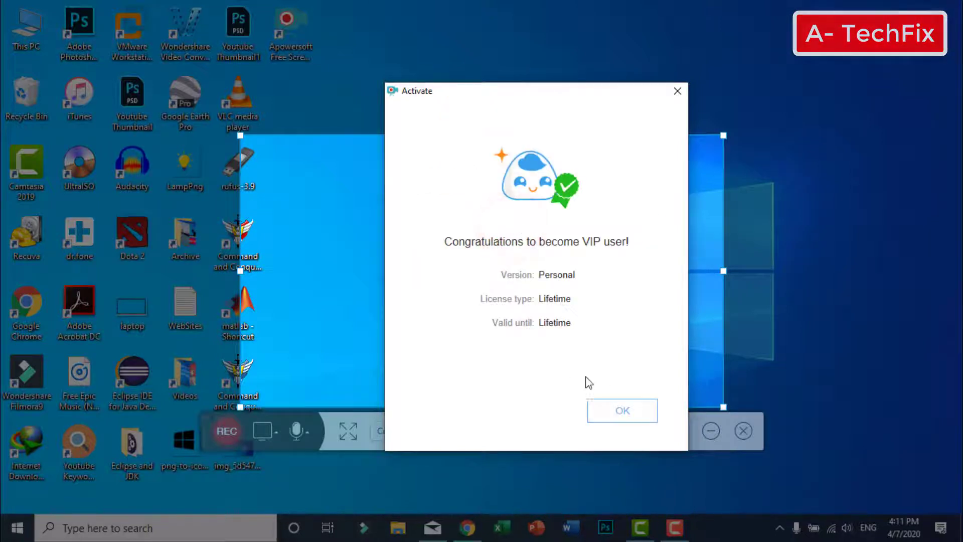
click(490, 326)
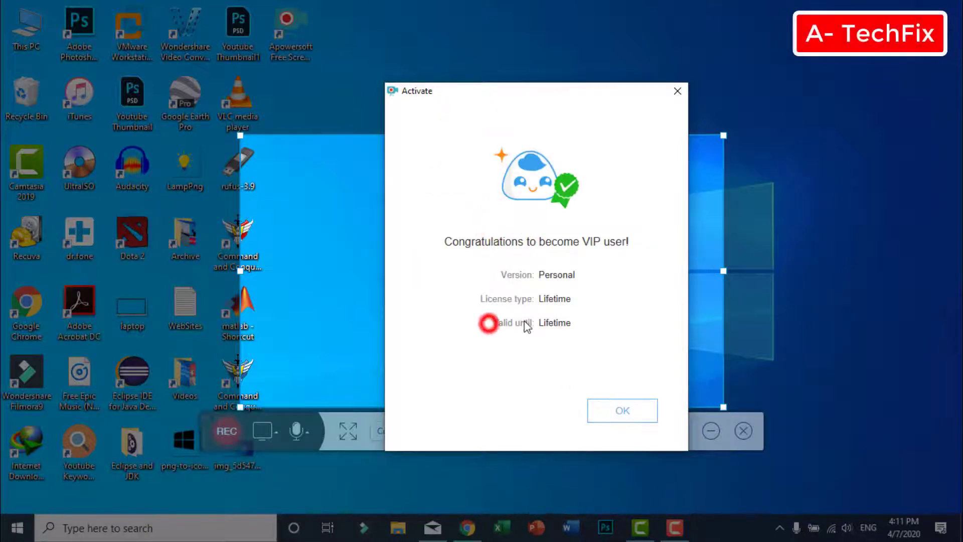
click(568, 300)
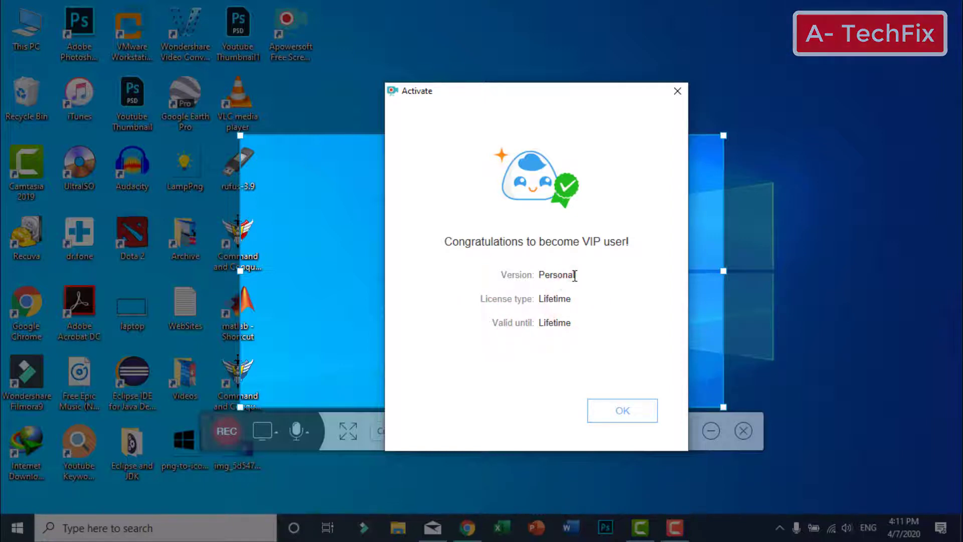
click(622, 412)
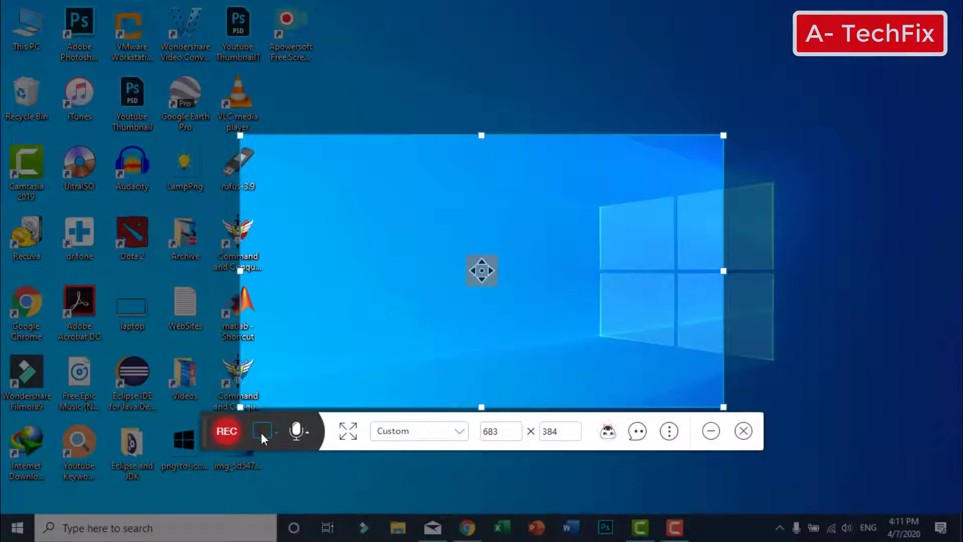
Set the capture region to Full screen (1366 × 768) and start a new recording
click(423, 430)
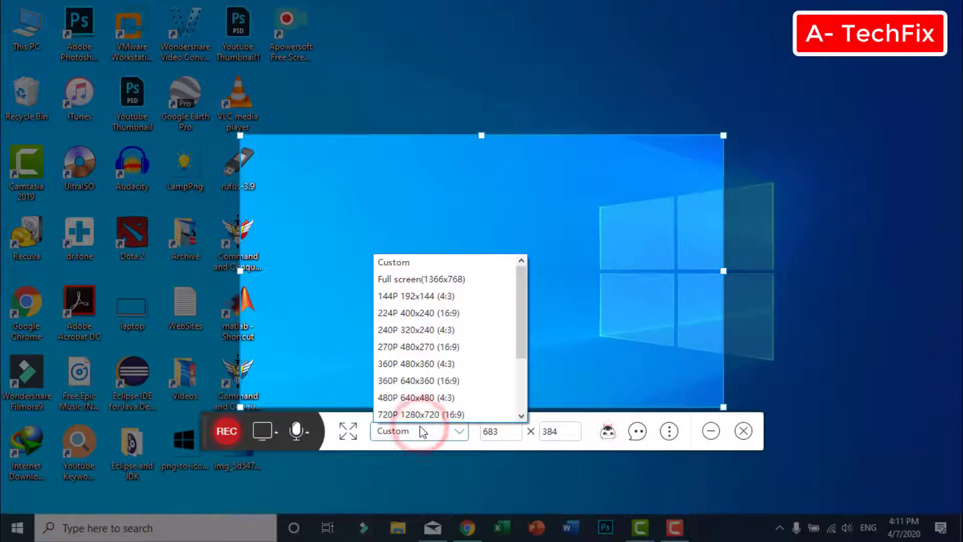
scroll(444, 356, down, 1)
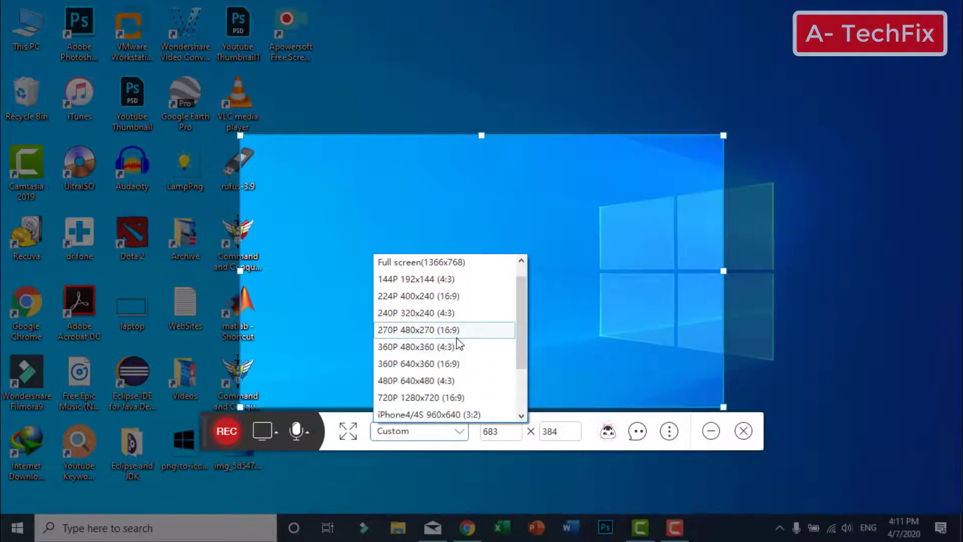
click(474, 264)
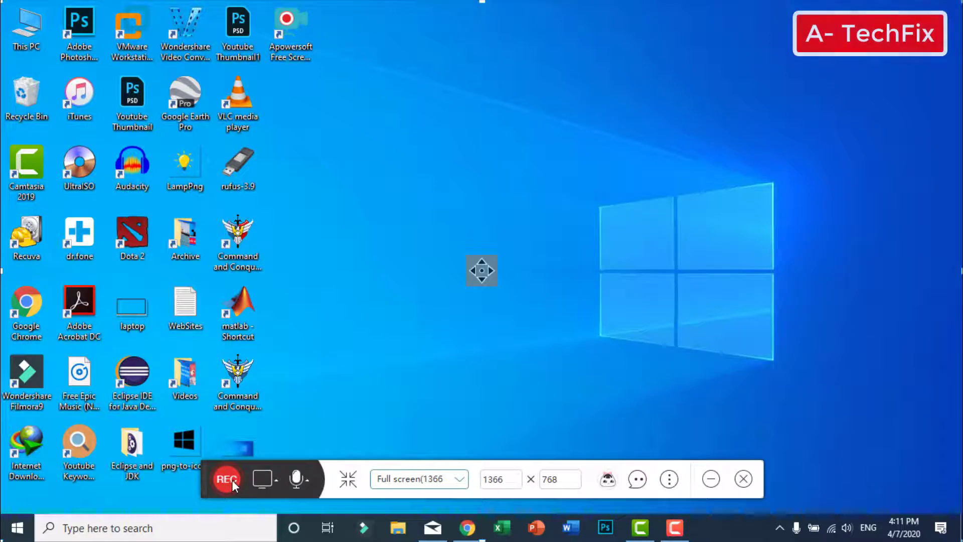
click(233, 480)
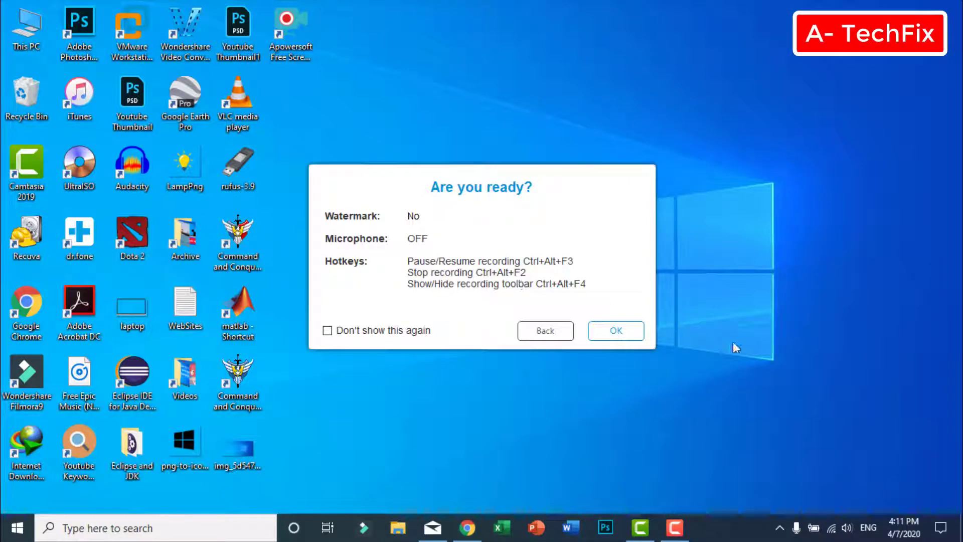
Record the desktop while refreshing it five times from its context menu, then stop recording
click(616, 332)
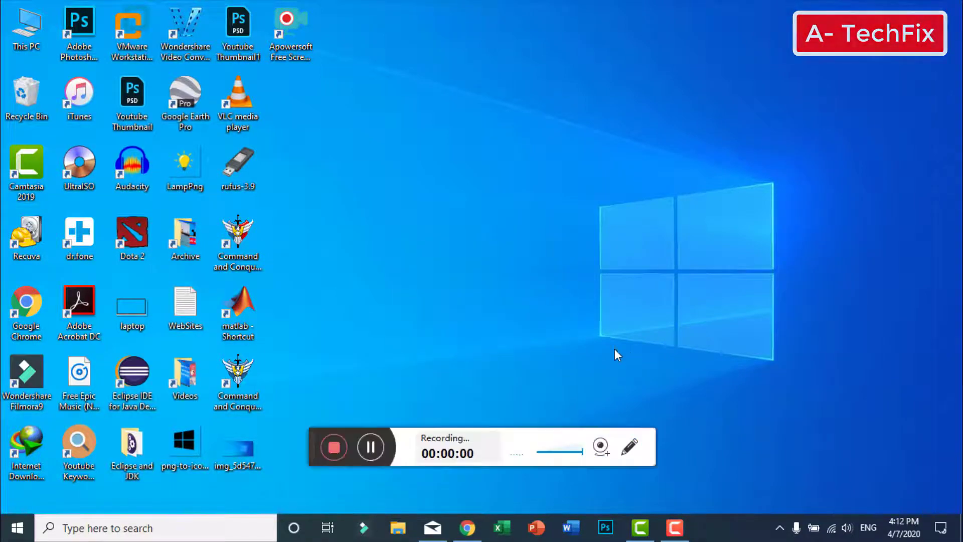
right_click(544, 71)
click(593, 145)
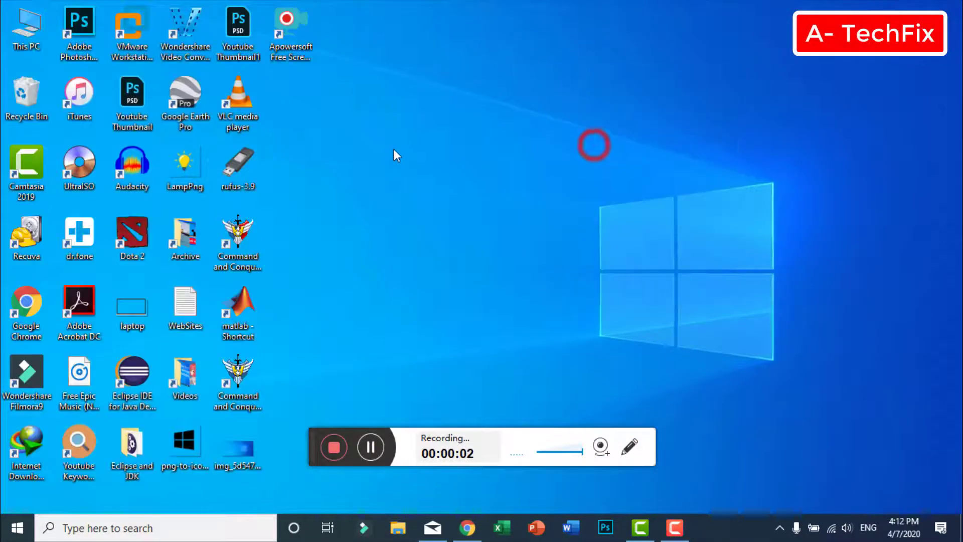
right_click(388, 142)
click(435, 219)
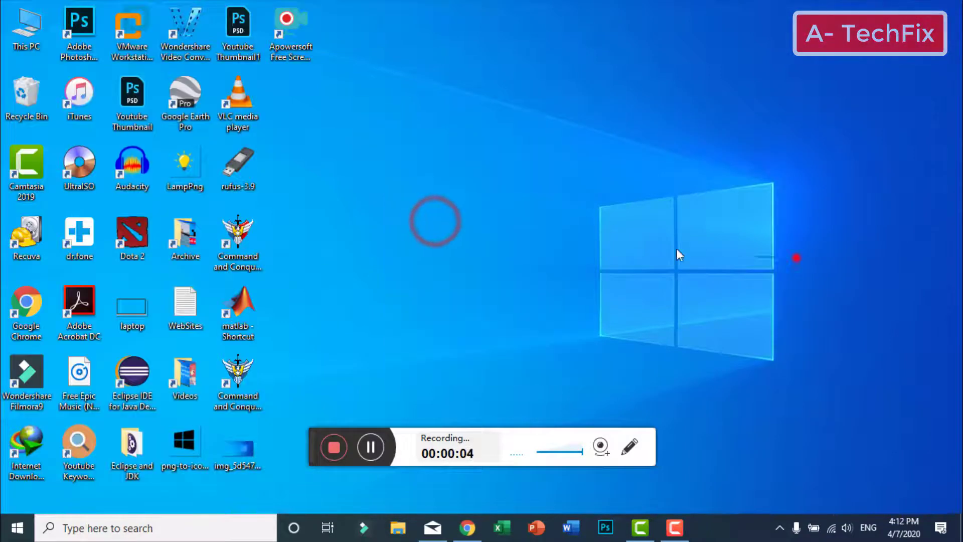
right_click(539, 119)
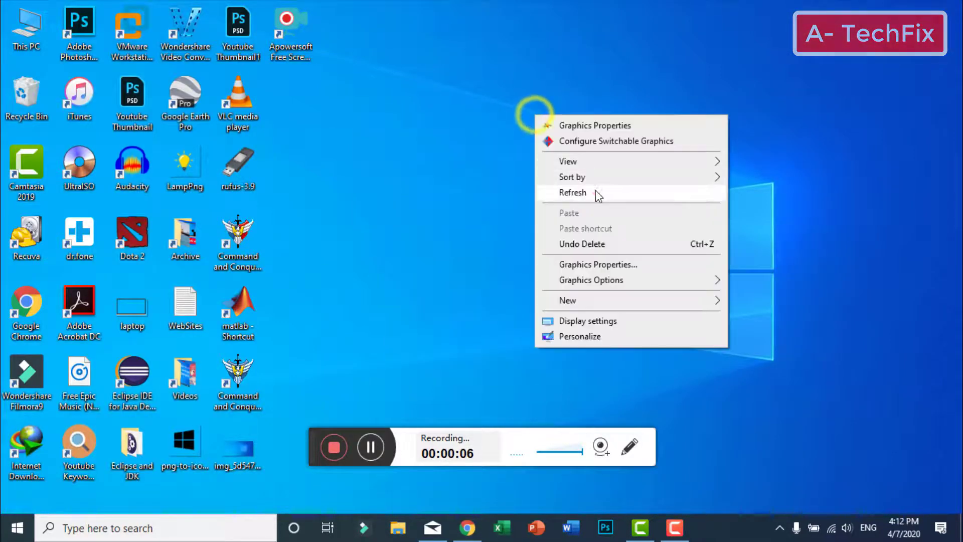
click(595, 191)
right_click(417, 149)
click(468, 228)
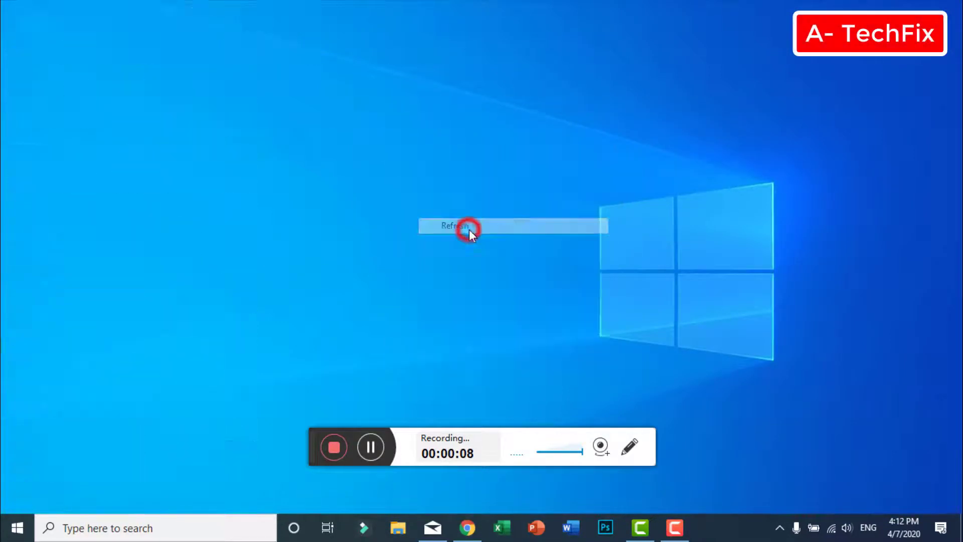
right_click(461, 123)
click(519, 200)
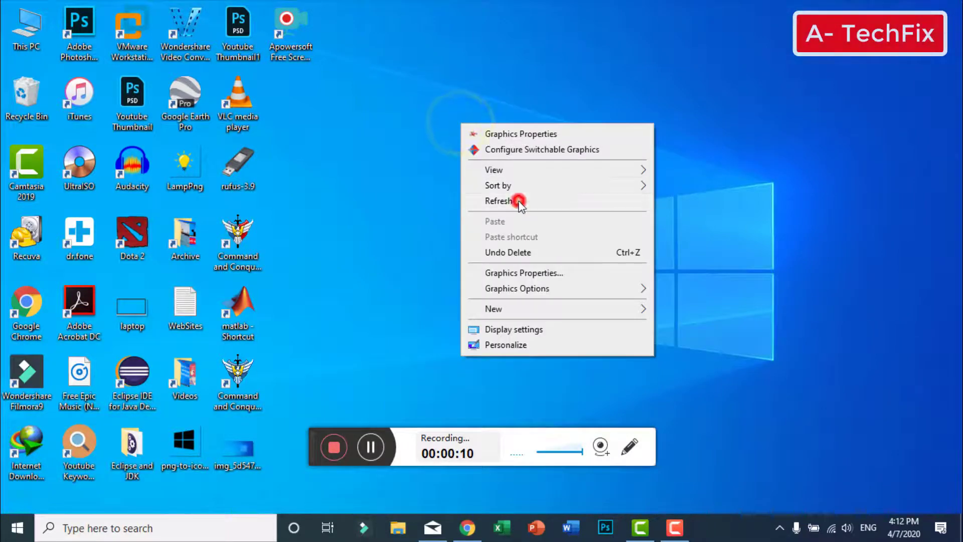
click(501, 202)
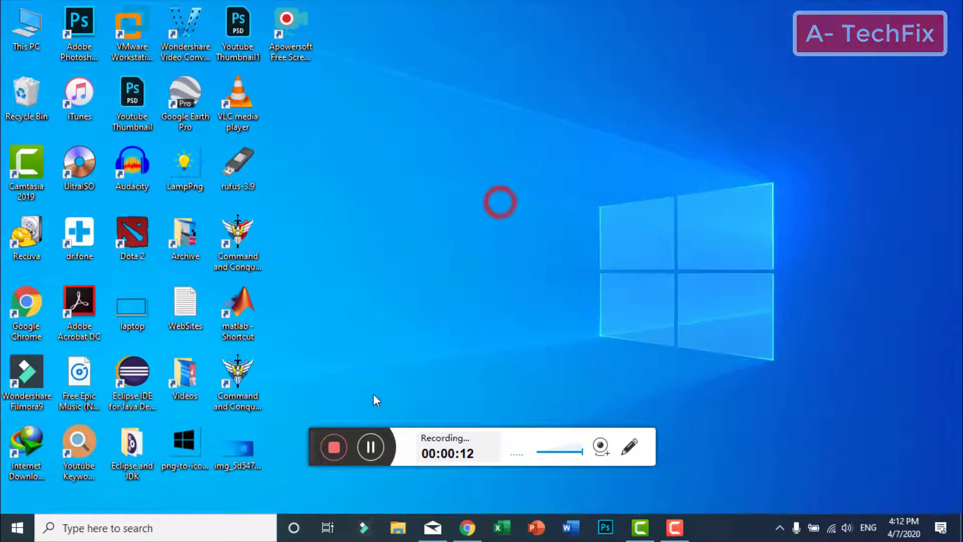
click(333, 446)
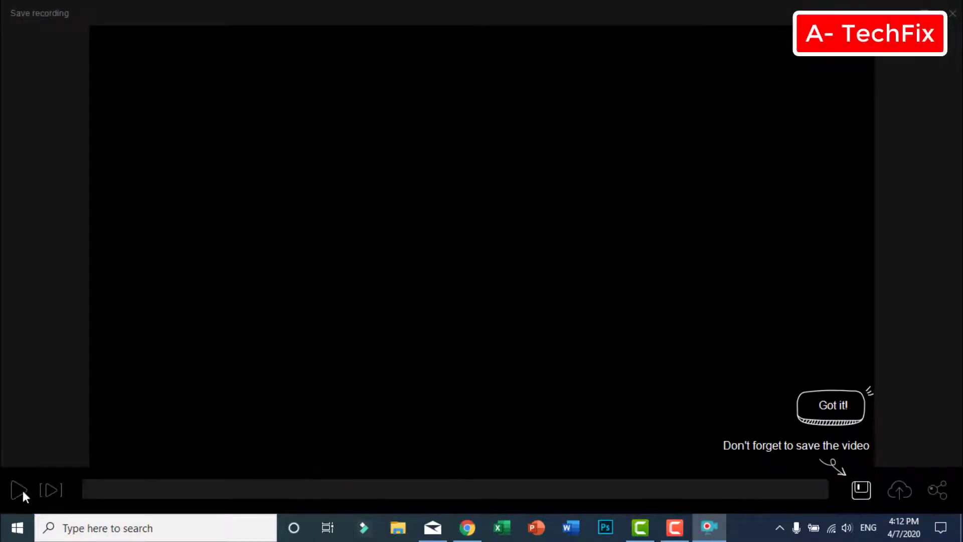
Play the preview, save it as 20200407_161146.mp4, view its folder, and close the preview
click(20, 489)
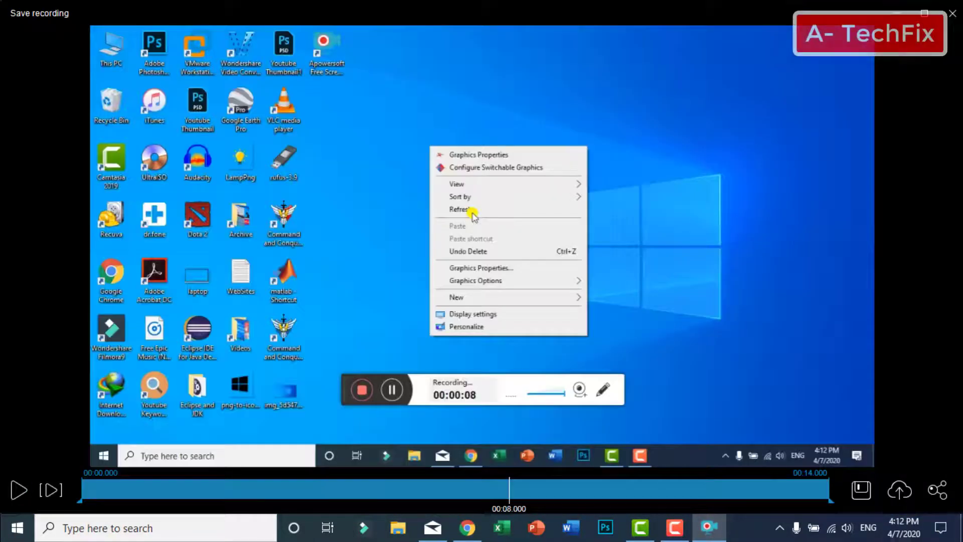
click(860, 493)
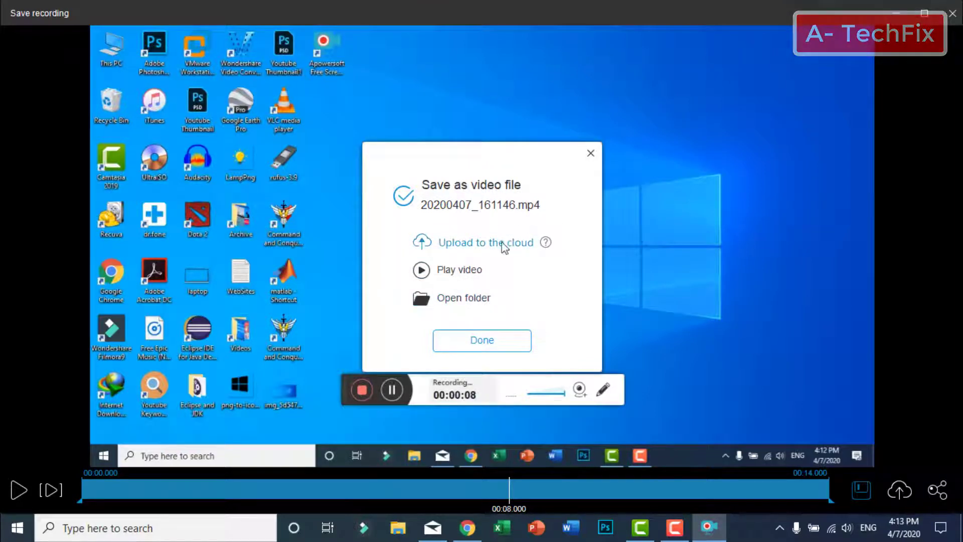
click(455, 301)
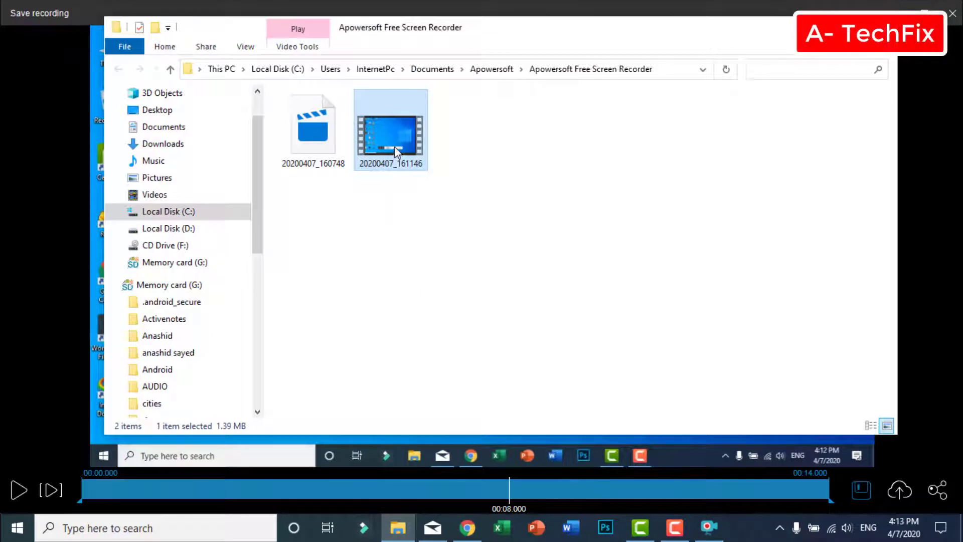
click(411, 239)
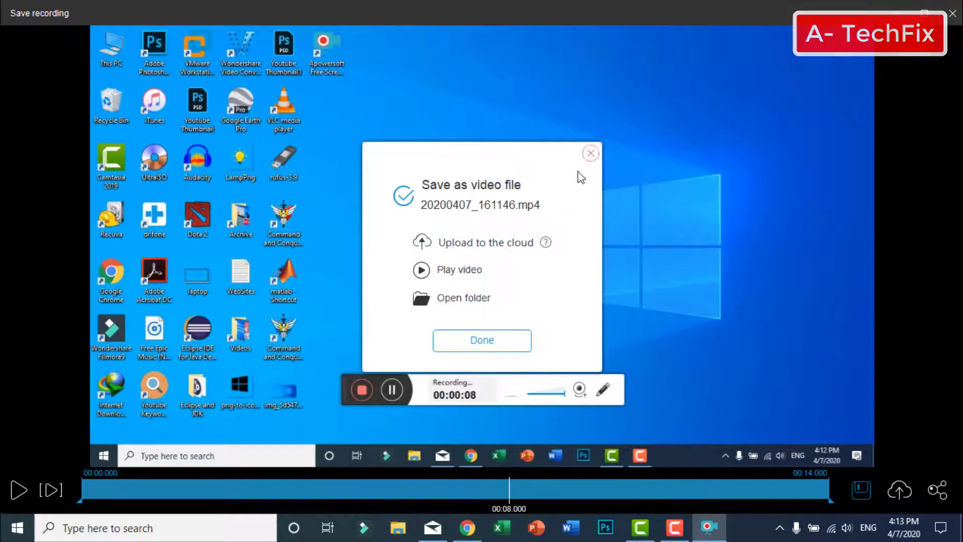
click(953, 13)
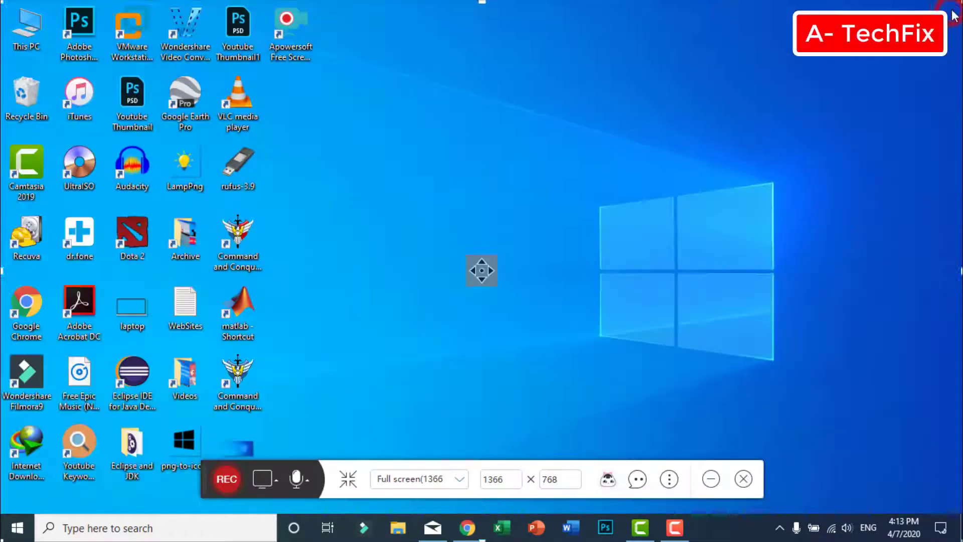
Close the recorder and browse to Documents > Apowersoft > Apowersoft Free Screen Recorder in This PC
click(744, 479)
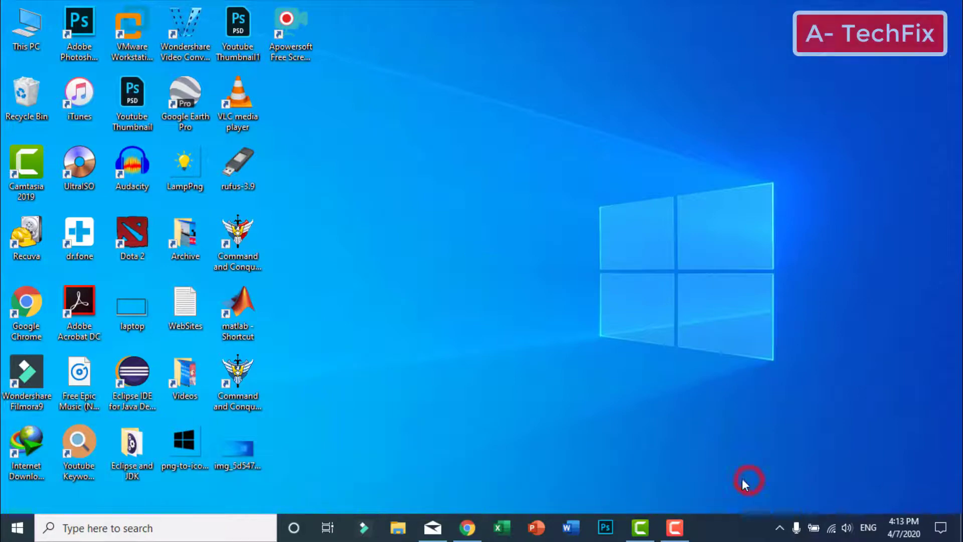
double_click(27, 35)
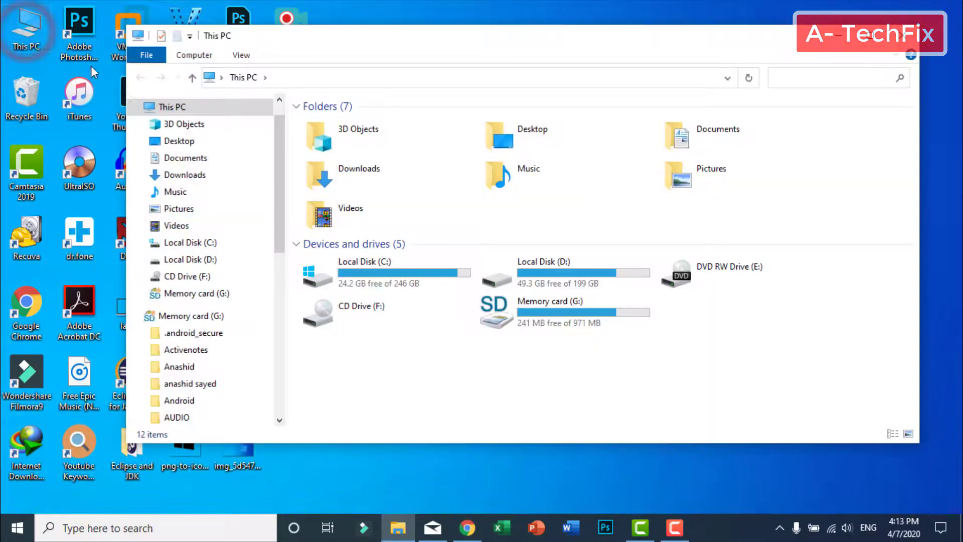
click(197, 161)
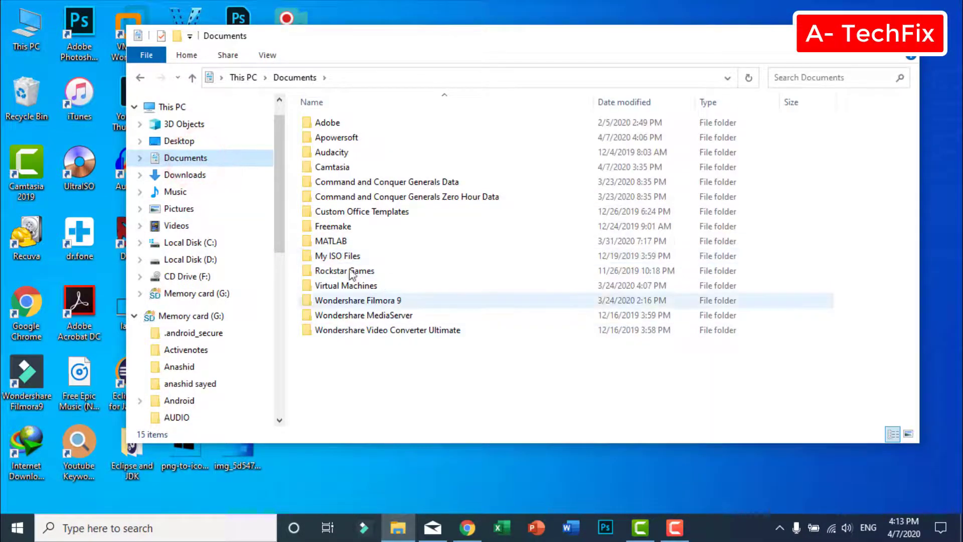
double_click(359, 138)
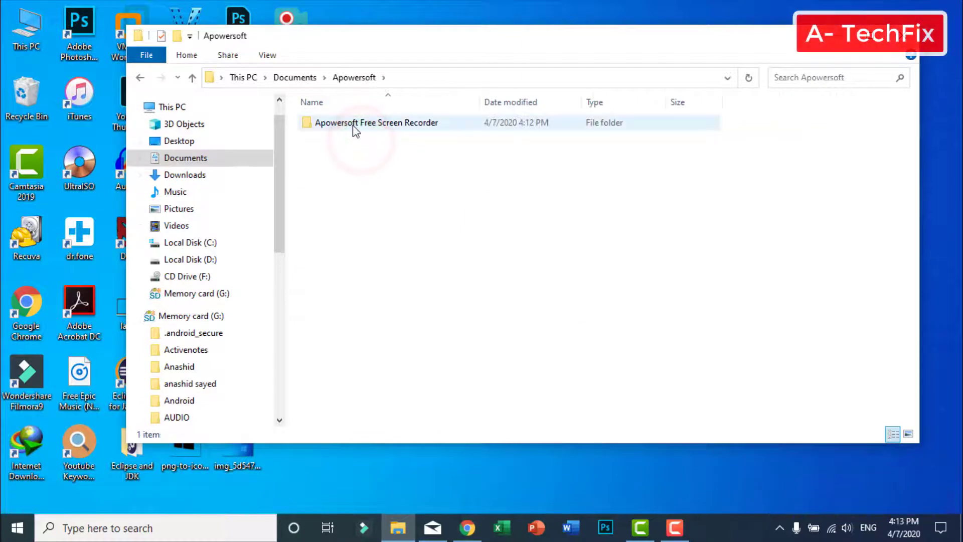
double_click(490, 124)
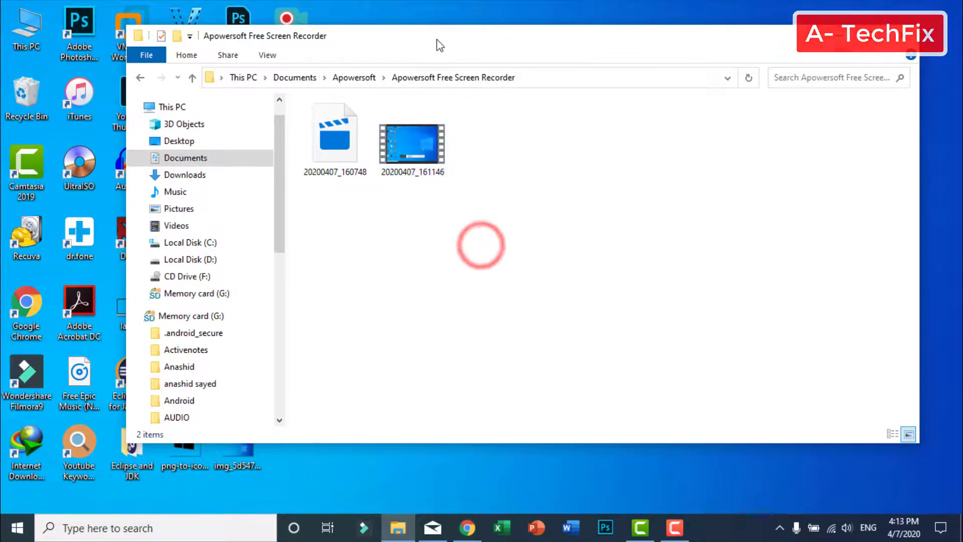
drag(438, 39, 442, 58)
Play the 20200407_161146 recording to its end, then close the video player
click(495, 254)
double_click(431, 185)
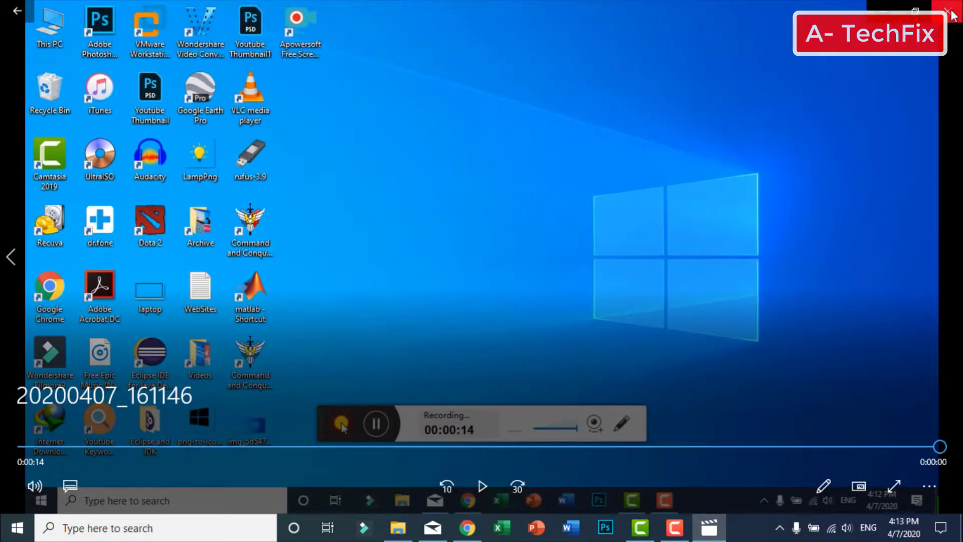
click(952, 13)
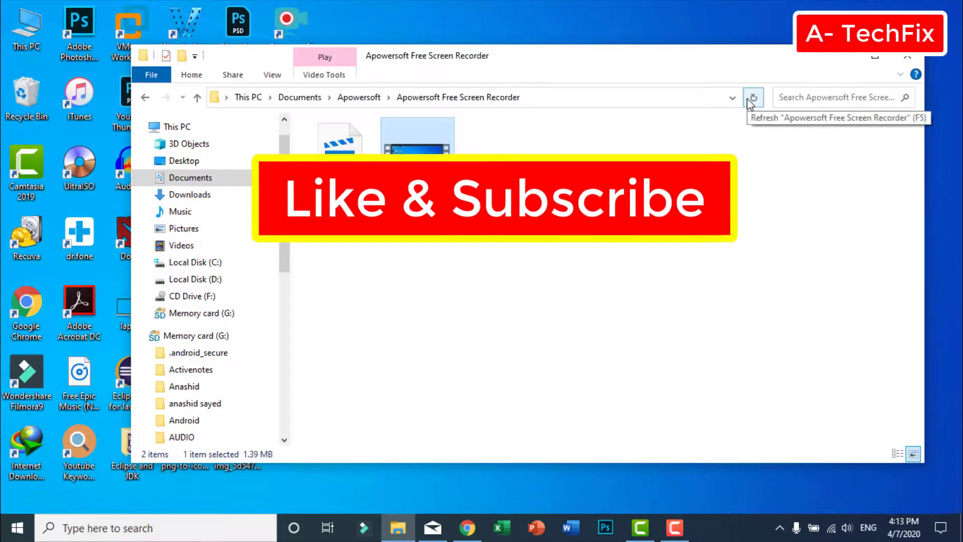